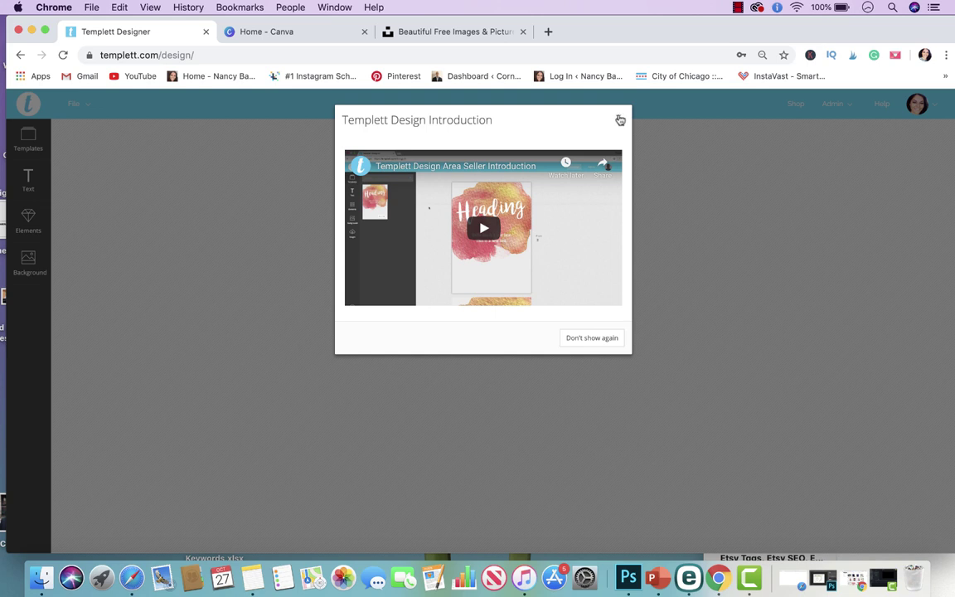
Dismiss the Templett design introduction video and enlarge the browser window to fill more of the screen
click(621, 121)
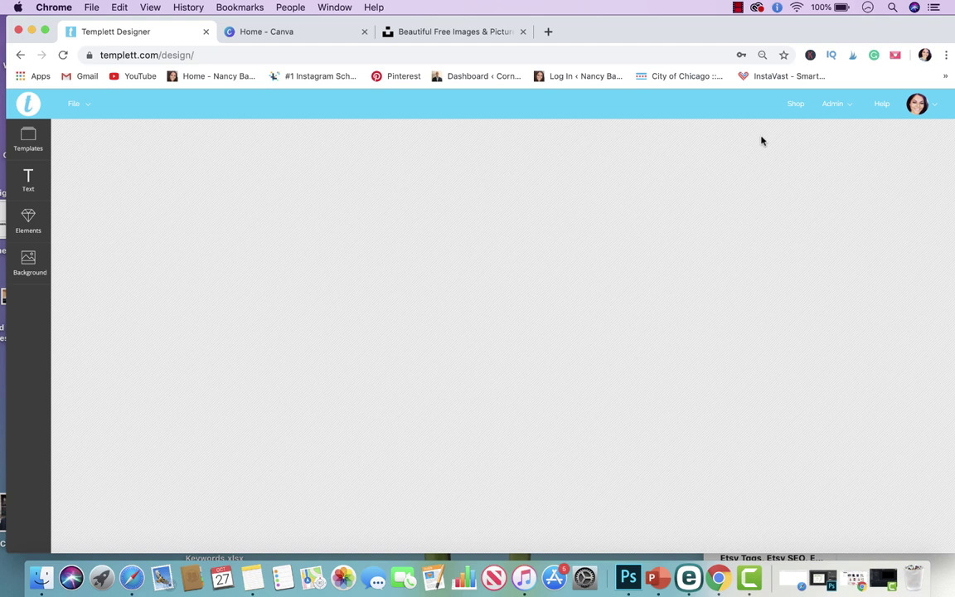
click(847, 105)
drag(455, 554, 456, 560)
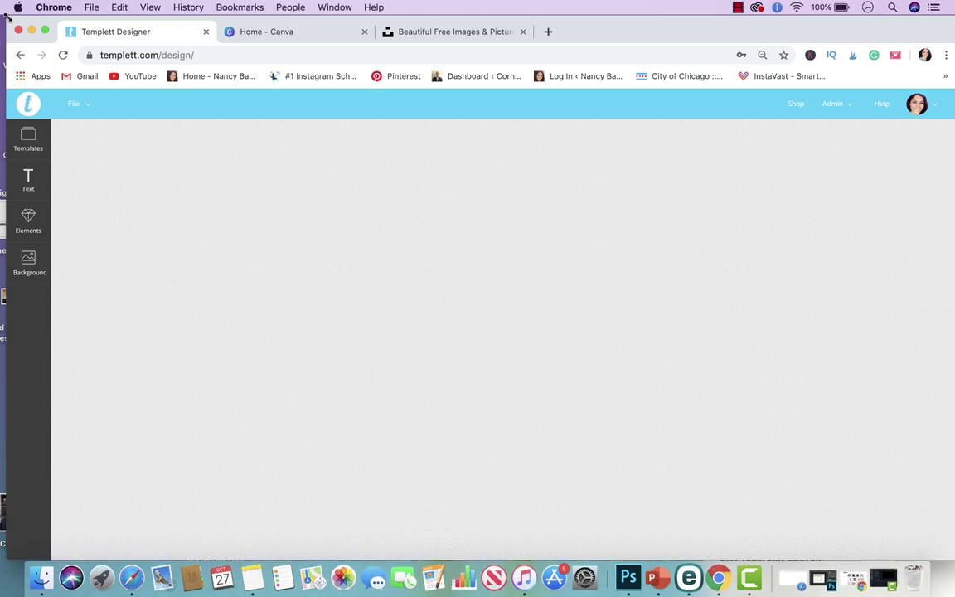
drag(7, 15, 1, 15)
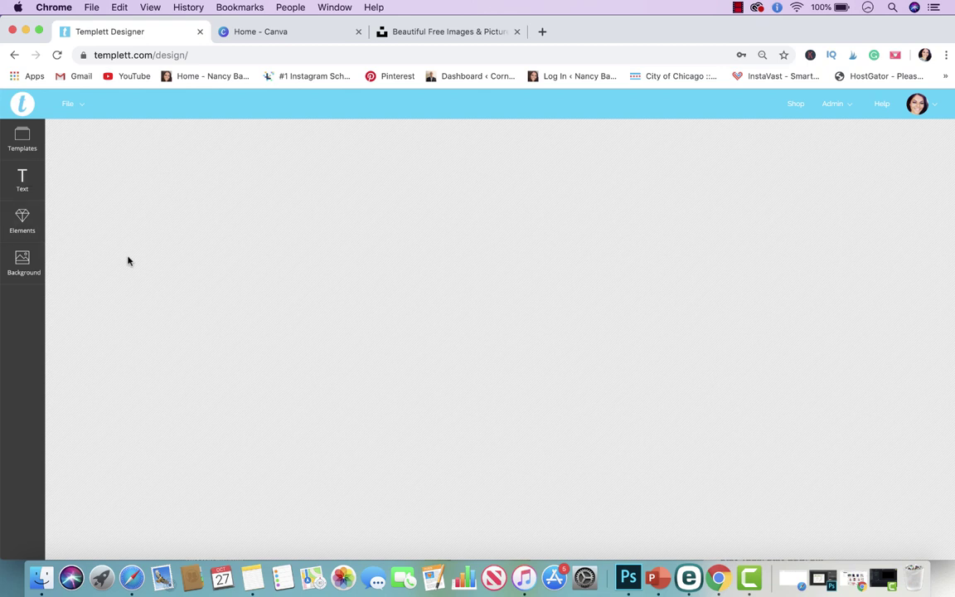
Create a new double-sided template with a canvas 7 inches wide and 5 inches high
click(71, 108)
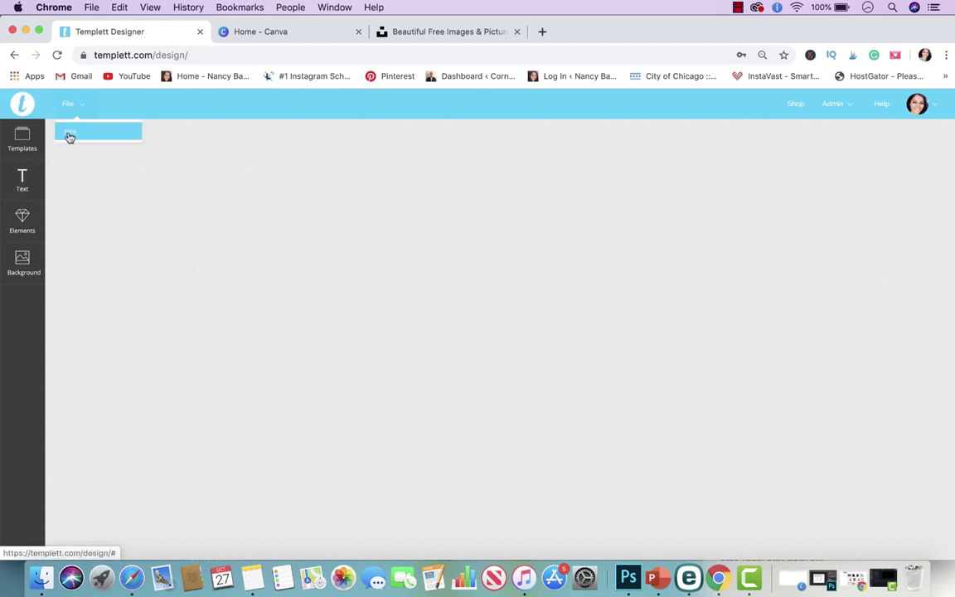
click(70, 135)
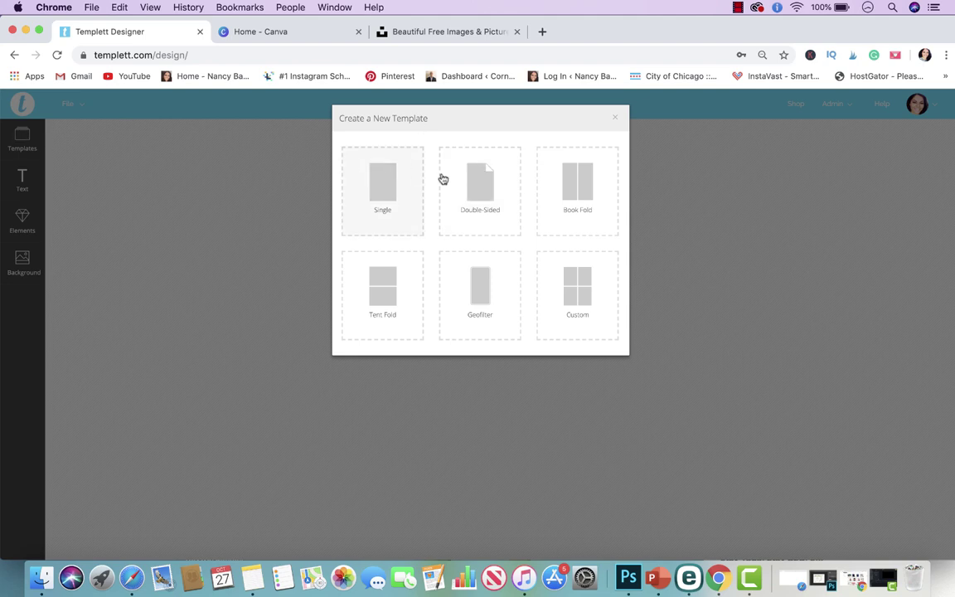
click(473, 182)
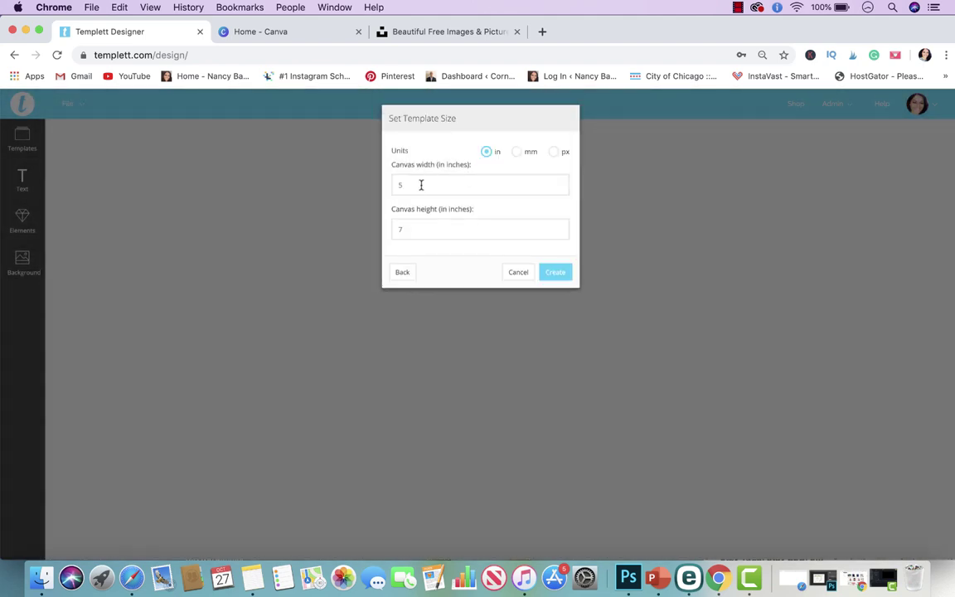
double_click(416, 188)
text(7)
key(Tab)
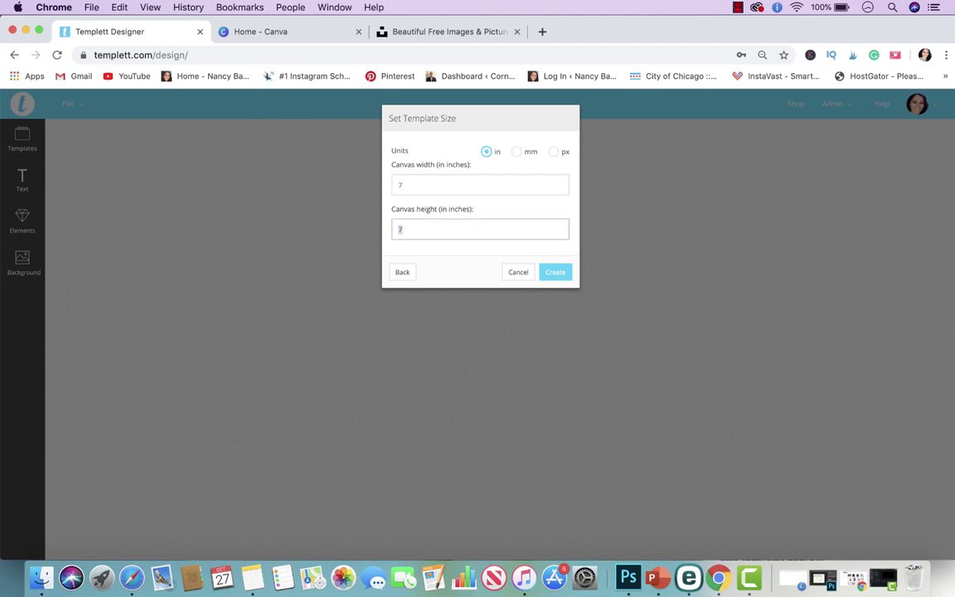
text(5)
click(565, 272)
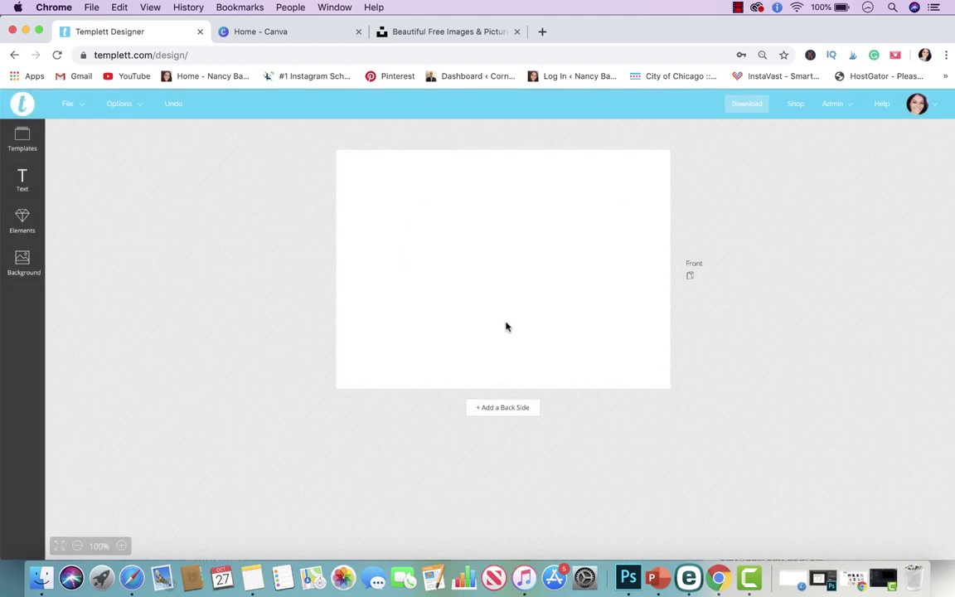
Add a back side below the template's front canvas and delete it again
click(507, 408)
scroll(522, 503, down, 4)
scroll(506, 448, up, 2)
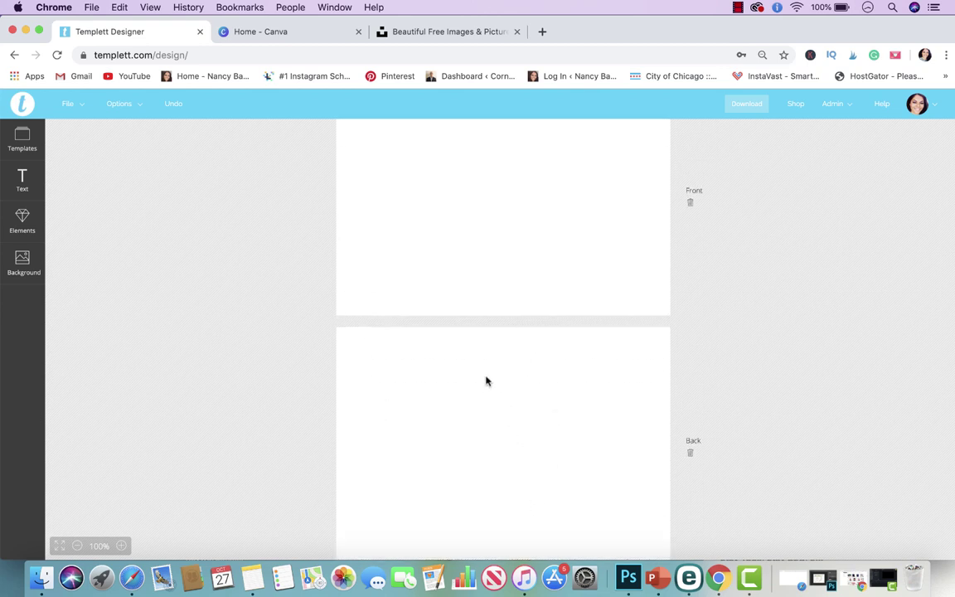
scroll(522, 296, up, 2)
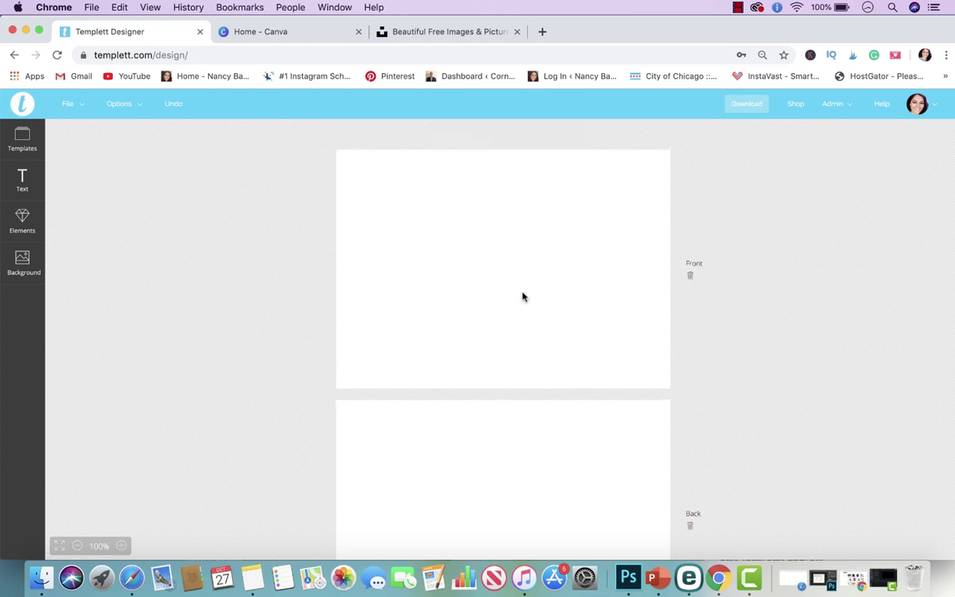
scroll(608, 373, down, 2)
click(691, 440)
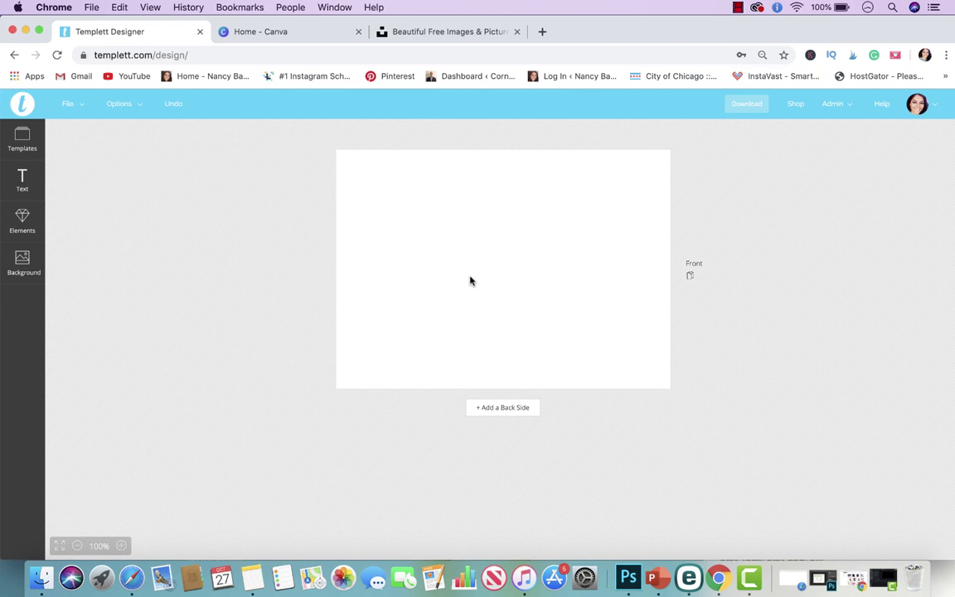
View the Canva home page, switch to Unsplash and search its free photos for "wedding"
click(300, 32)
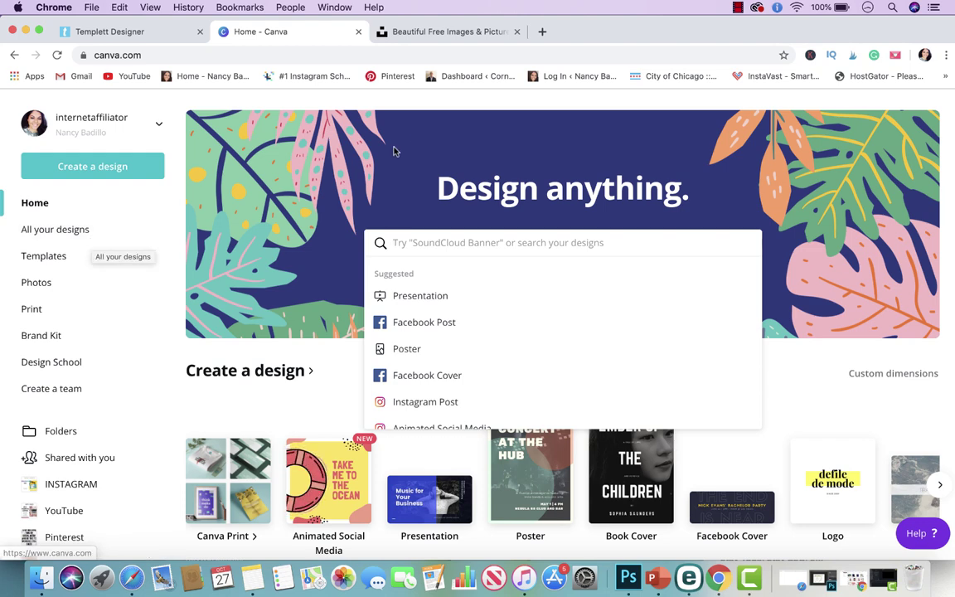
click(423, 32)
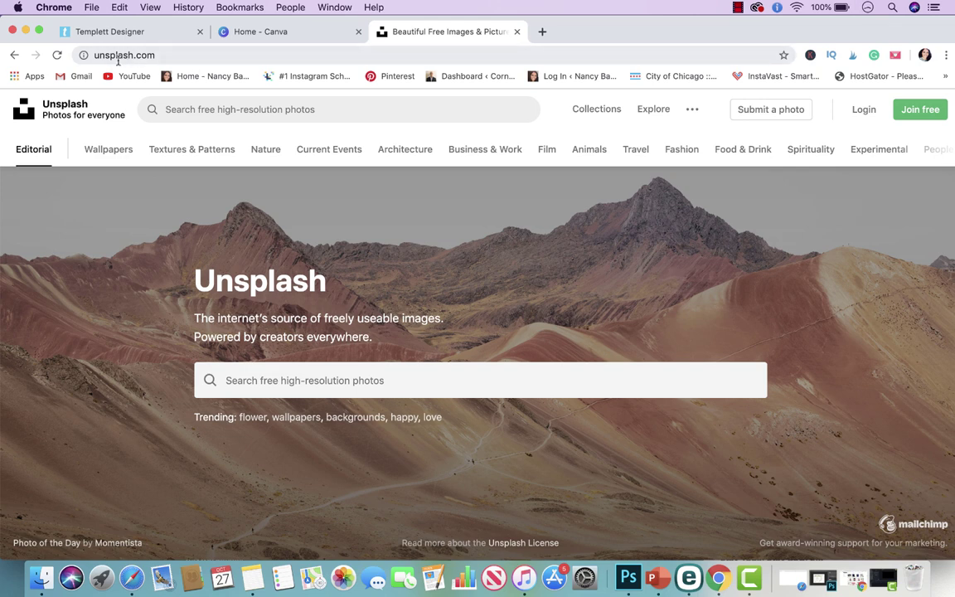
click(306, 377)
text(wedding)
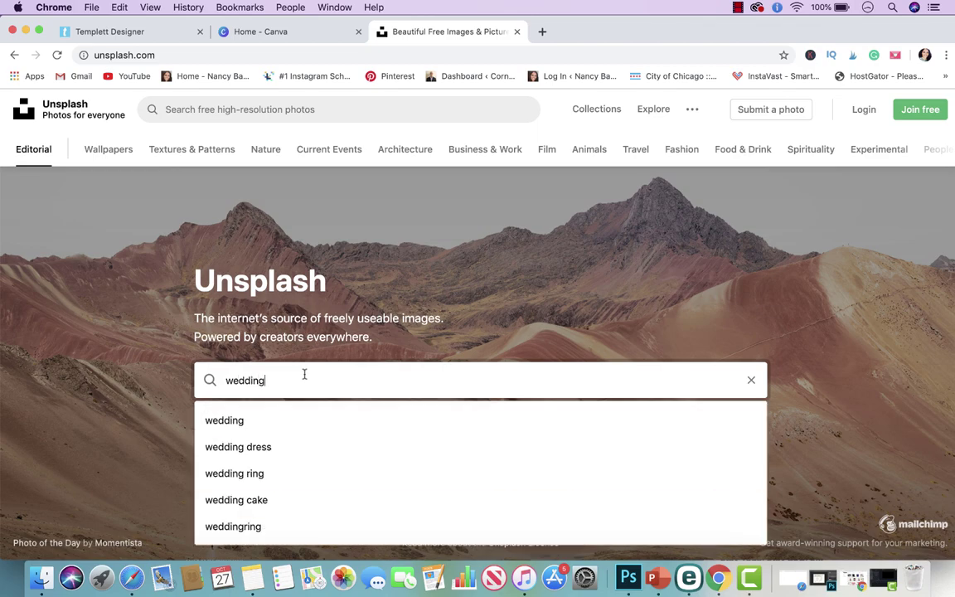
key(Return)
Browse through the wedding photo results for pictures suited to a template
scroll(377, 419, down, 5)
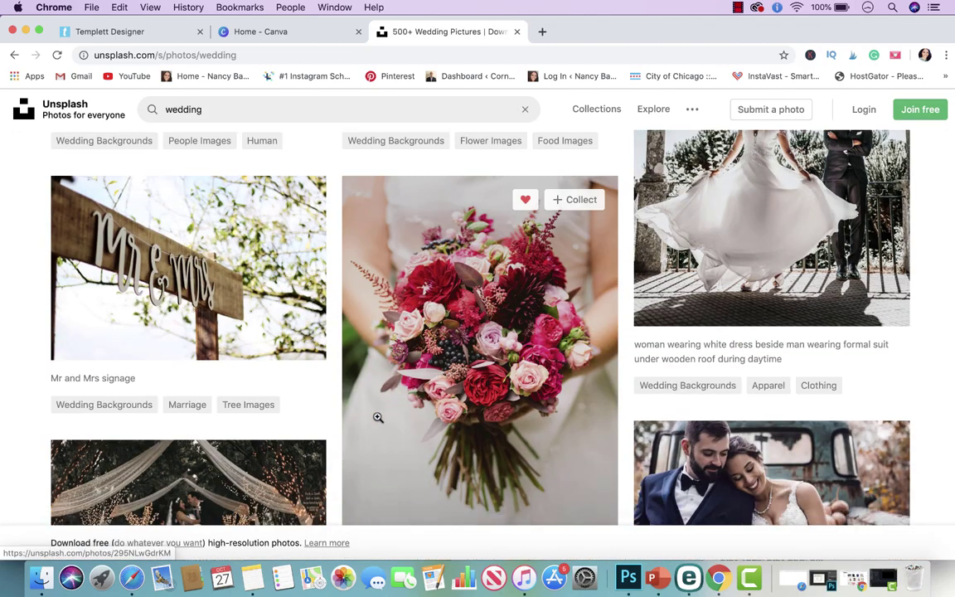
scroll(378, 419, down, 20)
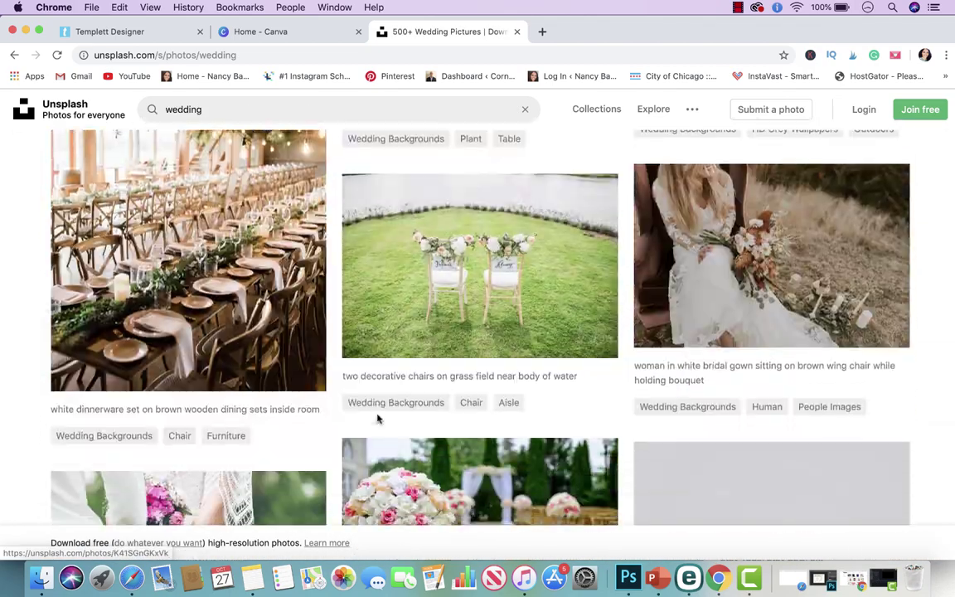
scroll(377, 418, down, 20)
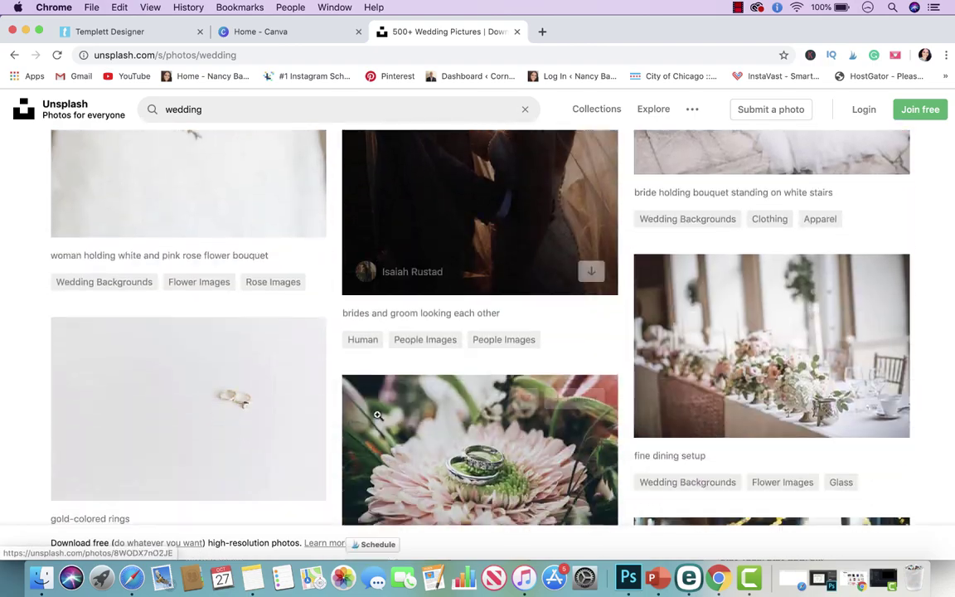
scroll(377, 417, down, 20)
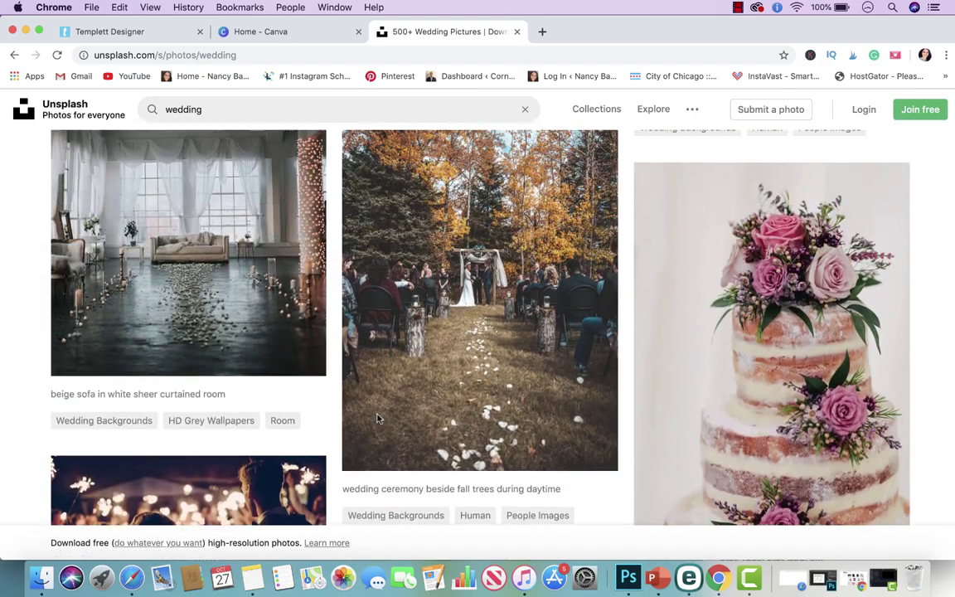
scroll(377, 418, down, 10)
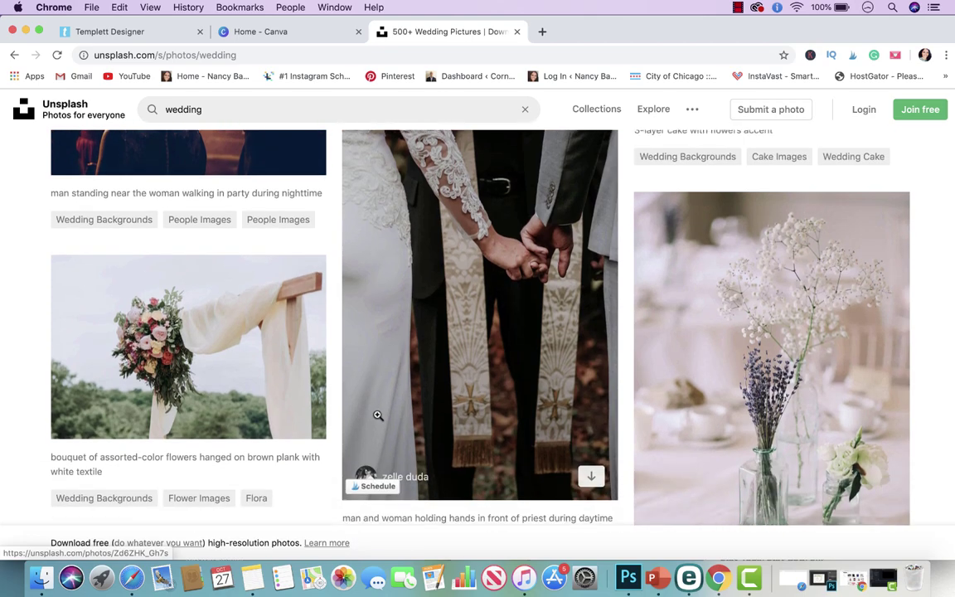
scroll(378, 416, down, 20)
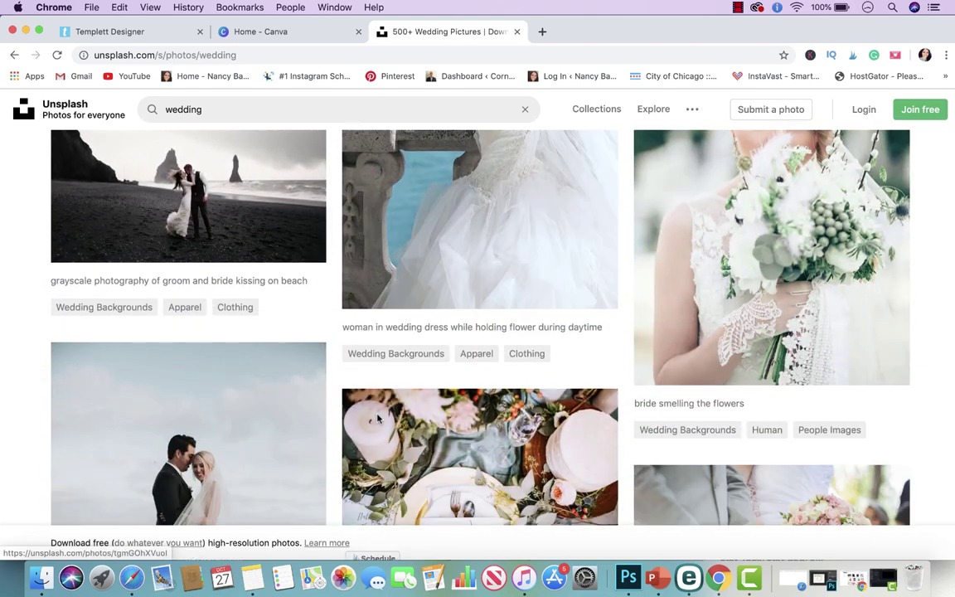
scroll(377, 417, down, 15)
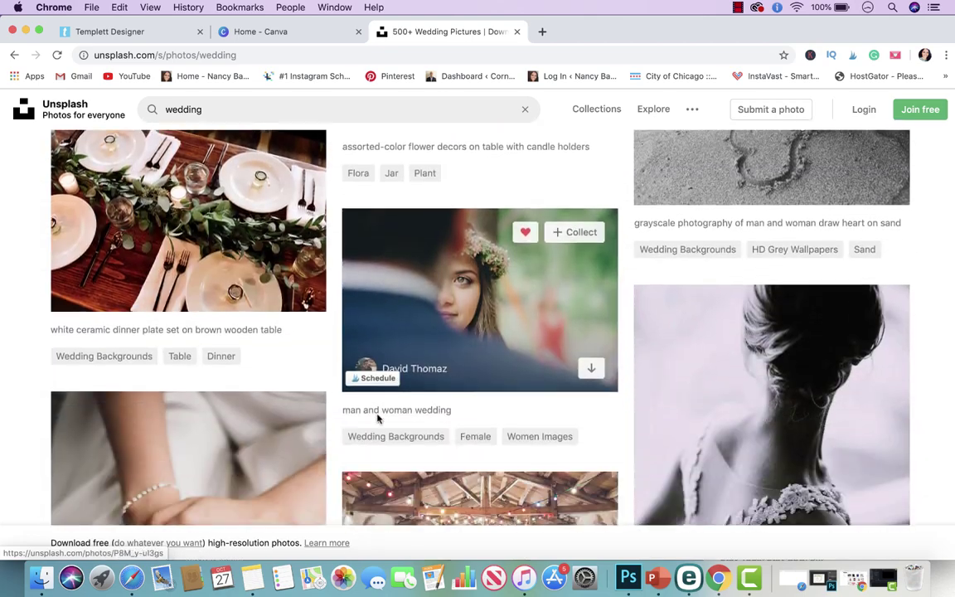
scroll(377, 417, down, 15)
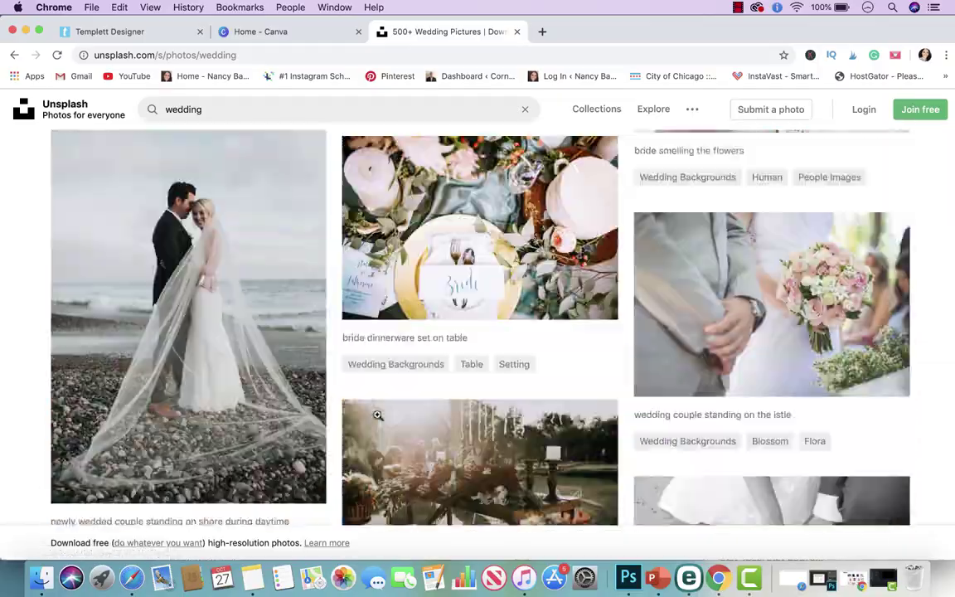
scroll(377, 416, down, 15)
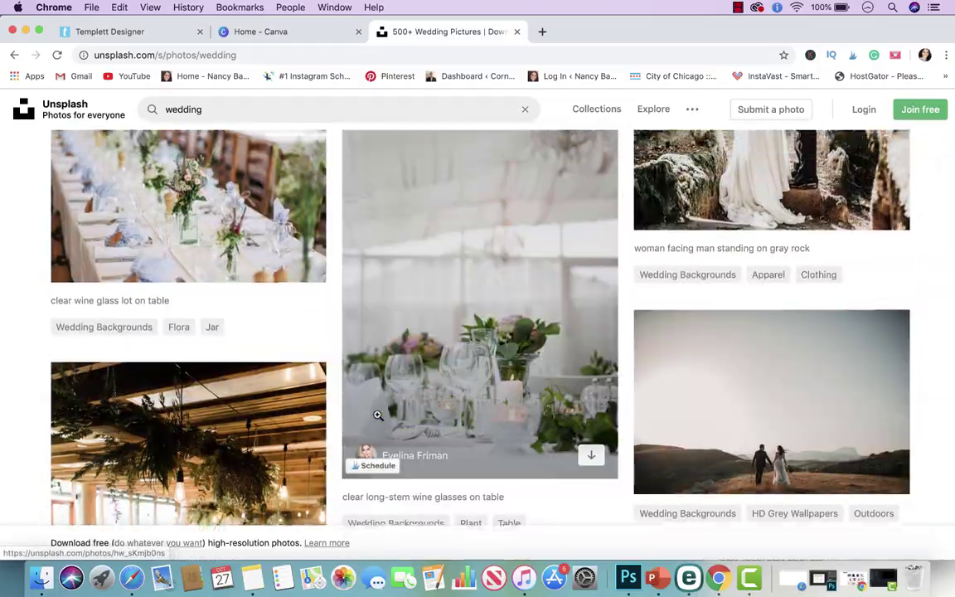
Replace the photo search term and search Unsplash for "toddler"
scroll(377, 415, up, 20)
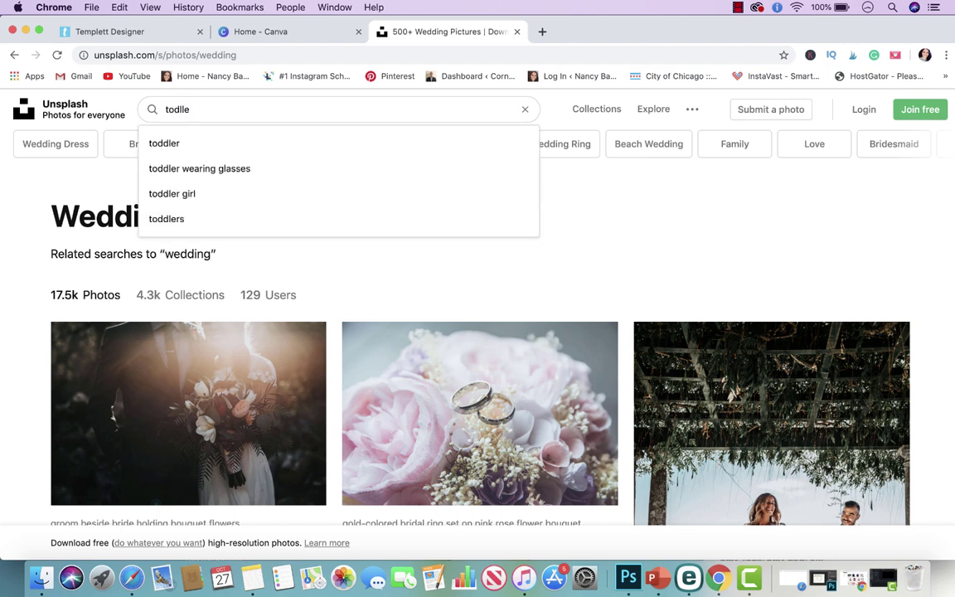
text(er)
key(Return)
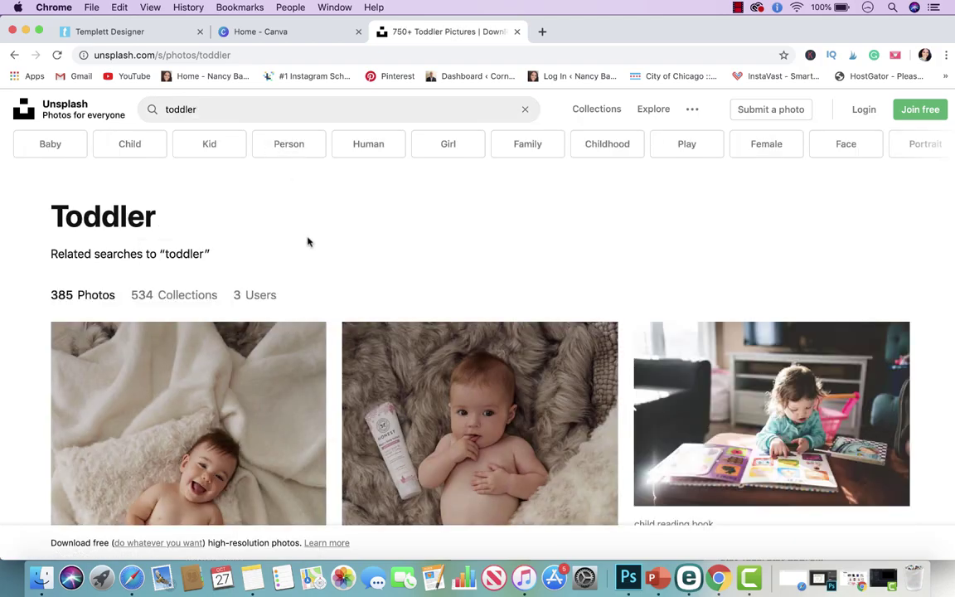
Browse through the toddler photo results and switch back to the blank template in Templett
scroll(364, 365, down, 10)
scroll(365, 365, down, 15)
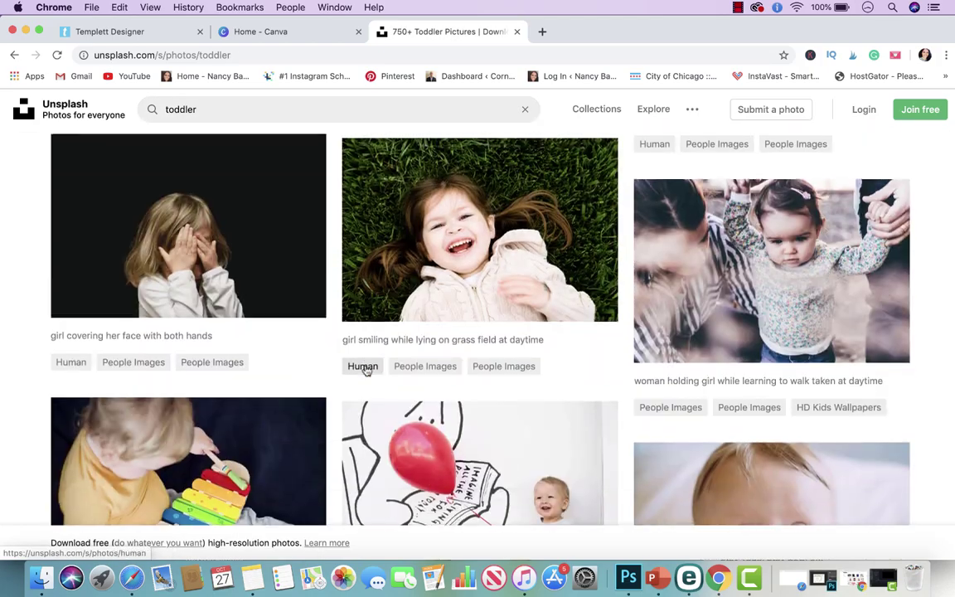
scroll(364, 366, down, 15)
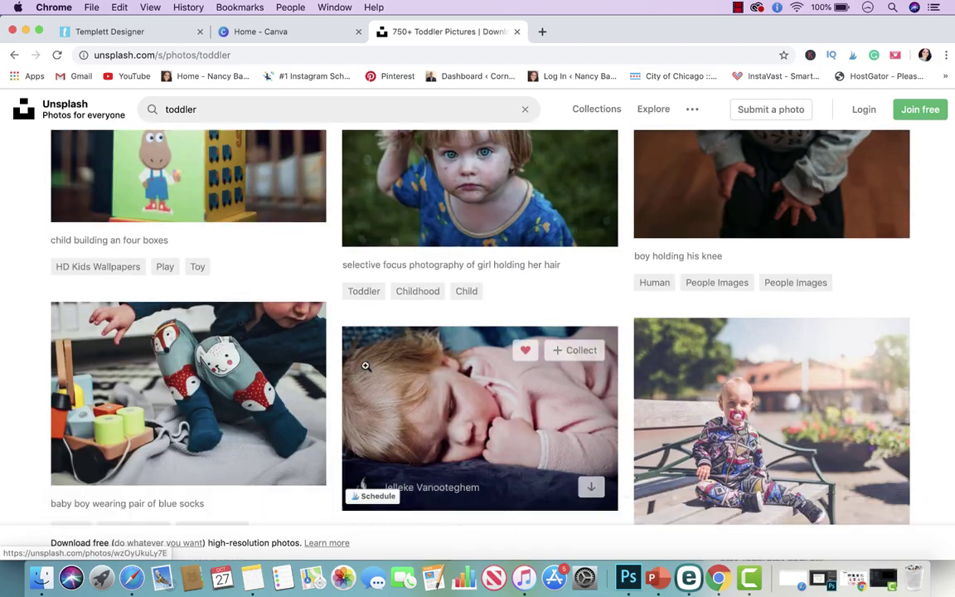
scroll(364, 366, down, 15)
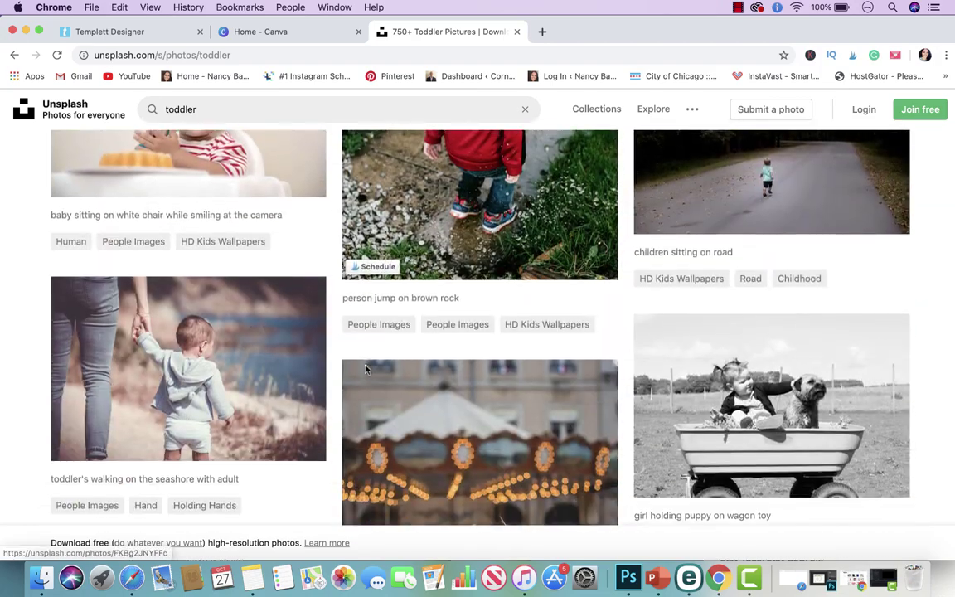
scroll(364, 365, down, 15)
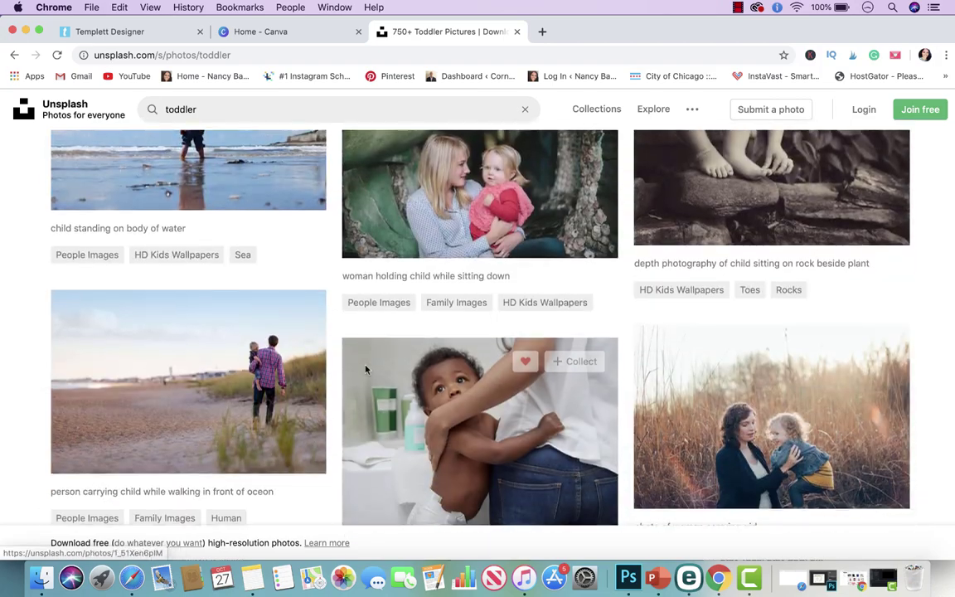
scroll(365, 366, down, 15)
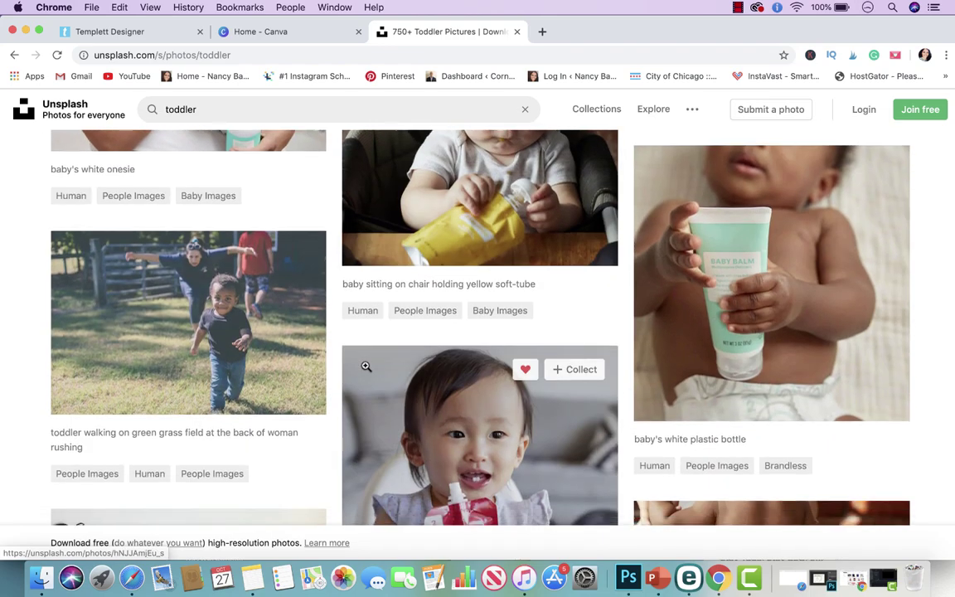
scroll(365, 365, down, 15)
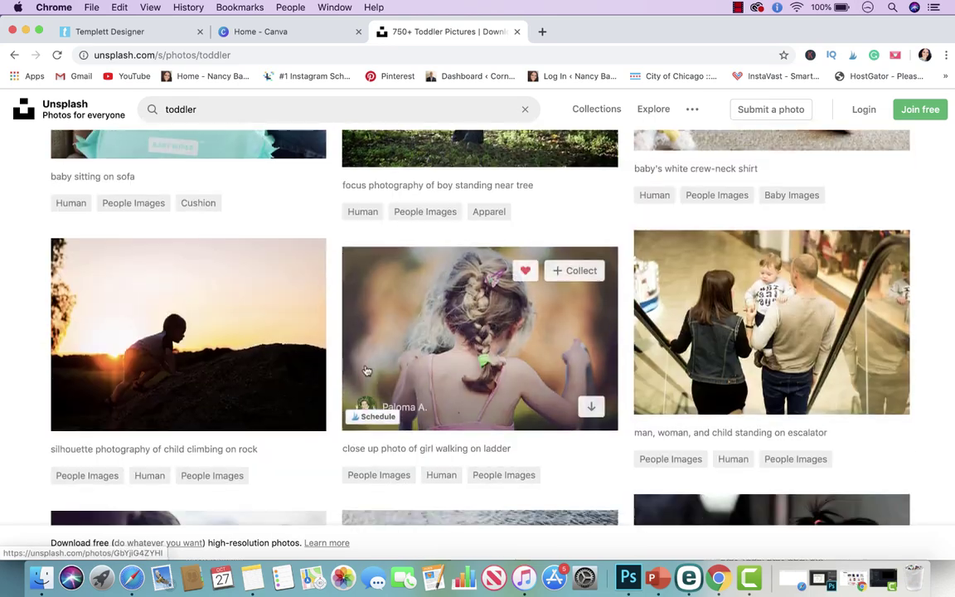
scroll(365, 366, down, 15)
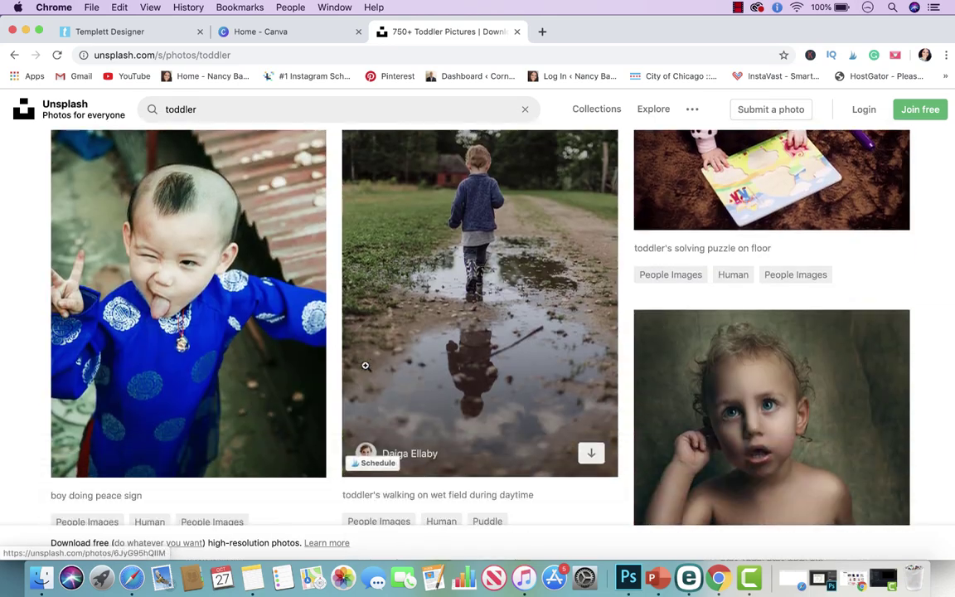
scroll(365, 366, down, 15)
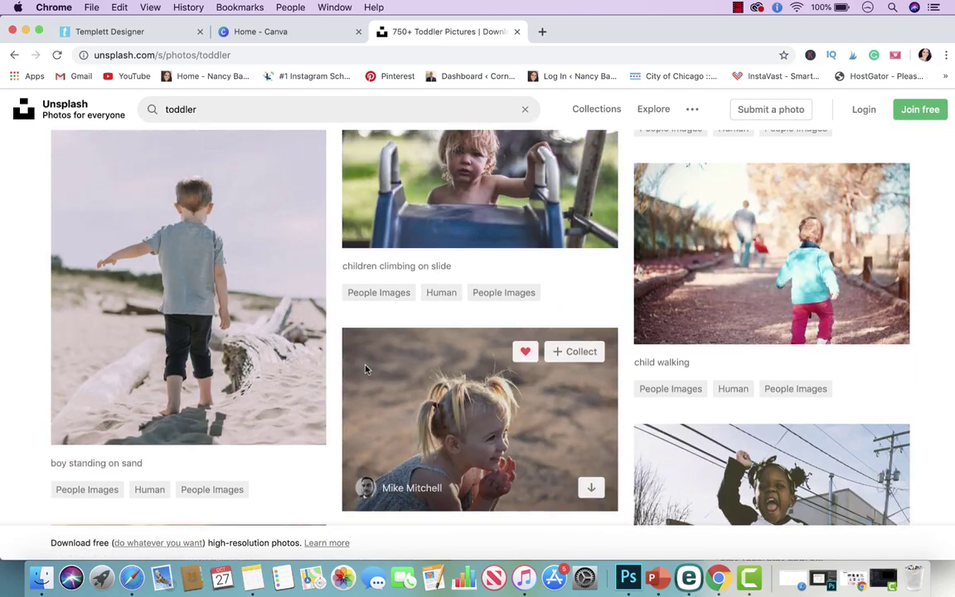
scroll(365, 366, down, 15)
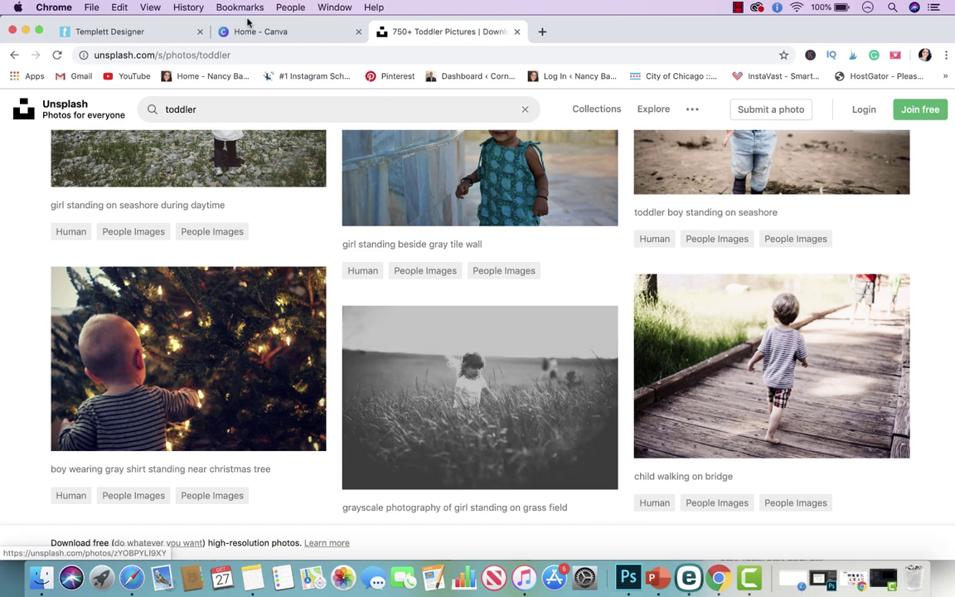
click(148, 32)
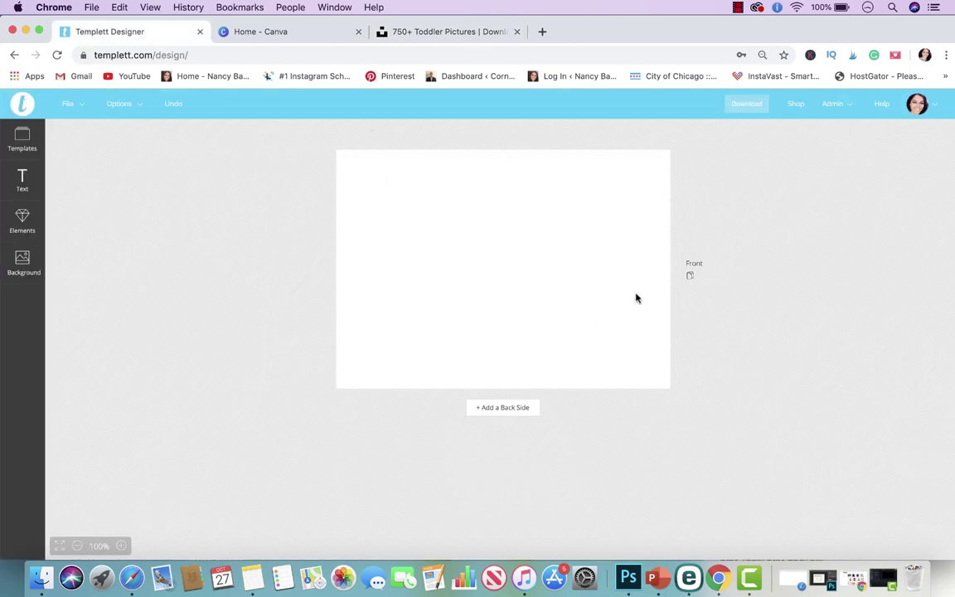
Return to Unsplash and browse further through the toddler photo results for pictures suited to a template
click(455, 31)
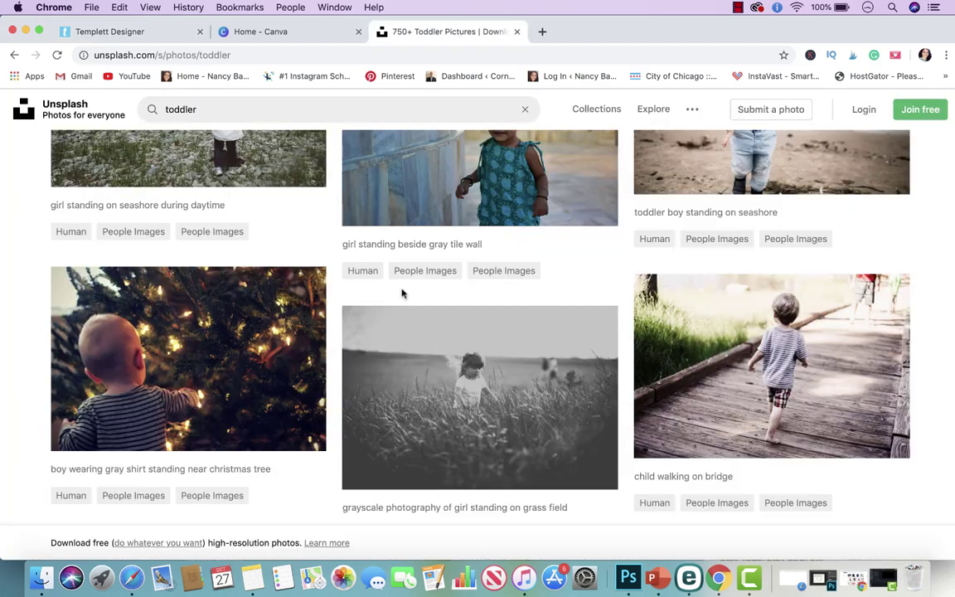
scroll(401, 290, down, 10)
scroll(402, 291, down, 15)
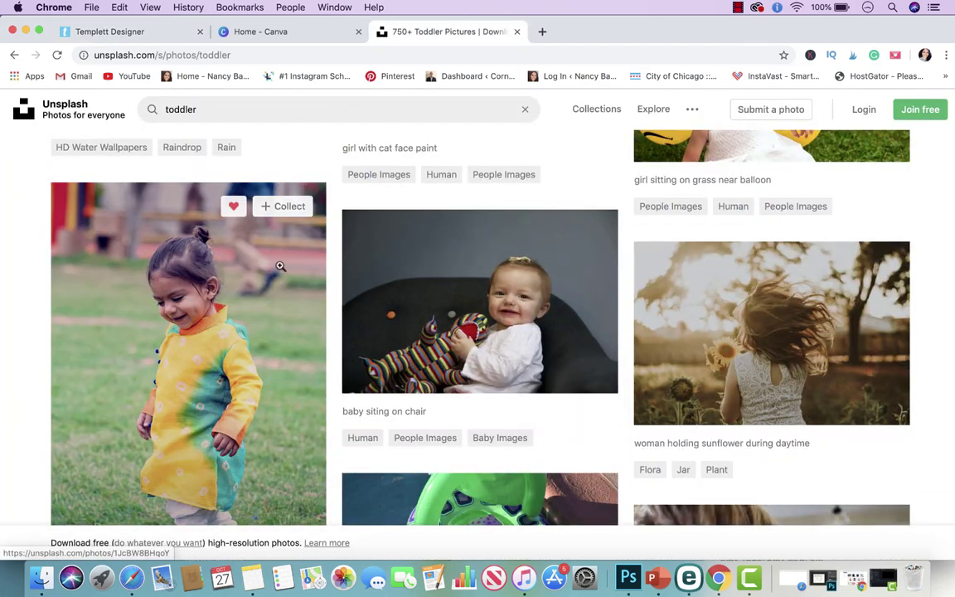
scroll(271, 406, down, 5)
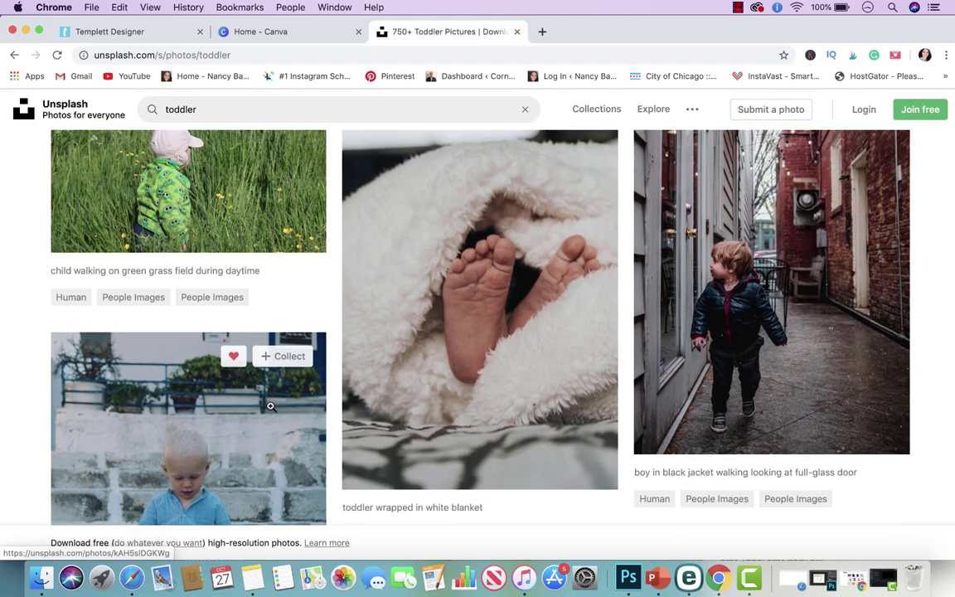
scroll(270, 407, down, 20)
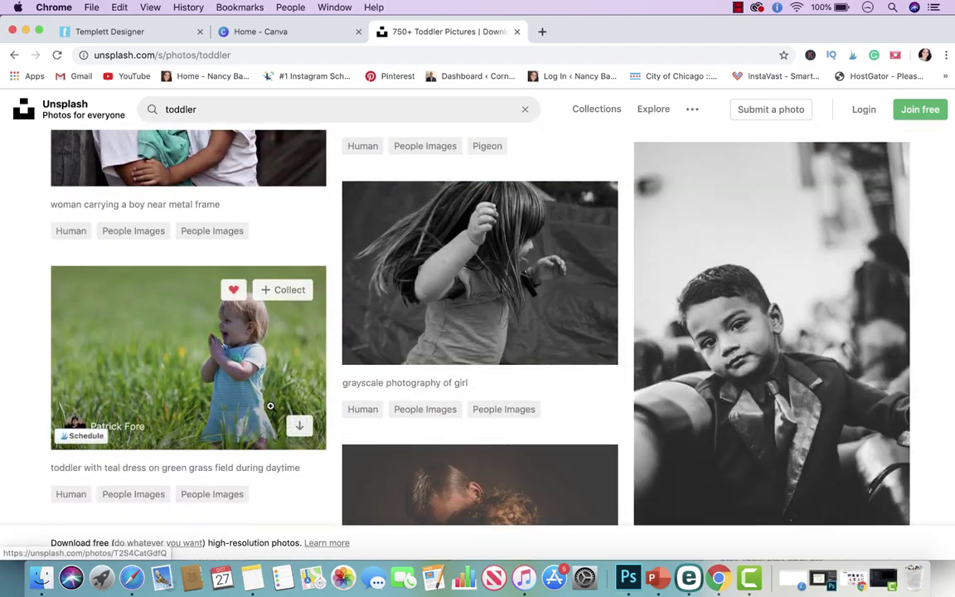
scroll(270, 406, down, 20)
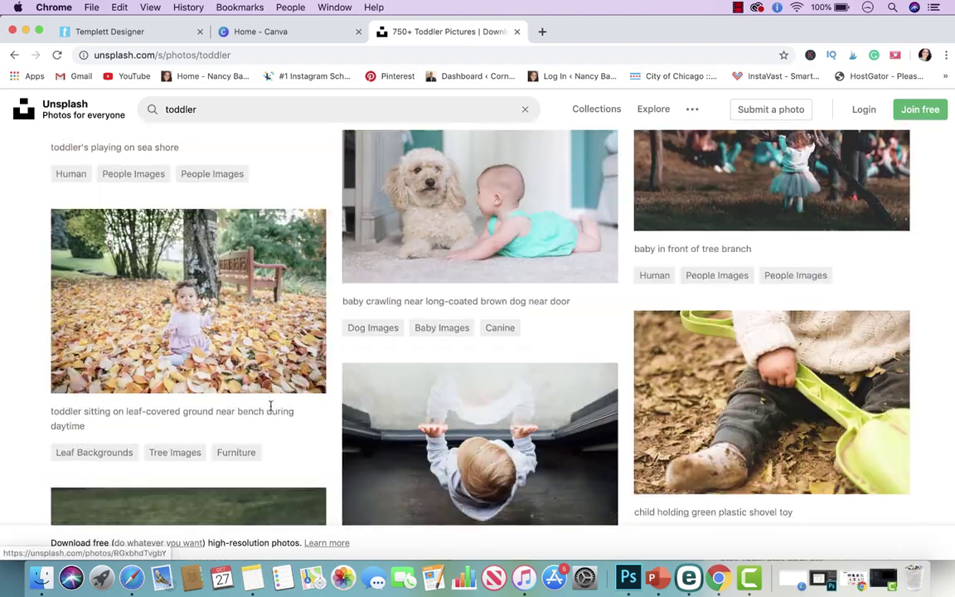
scroll(270, 409, down, 20)
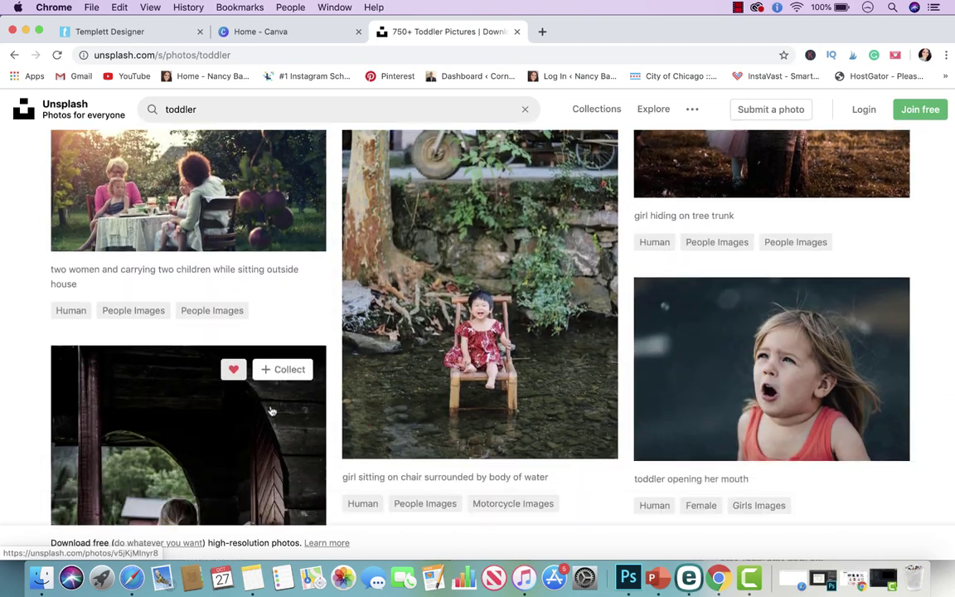
scroll(270, 410, down, 20)
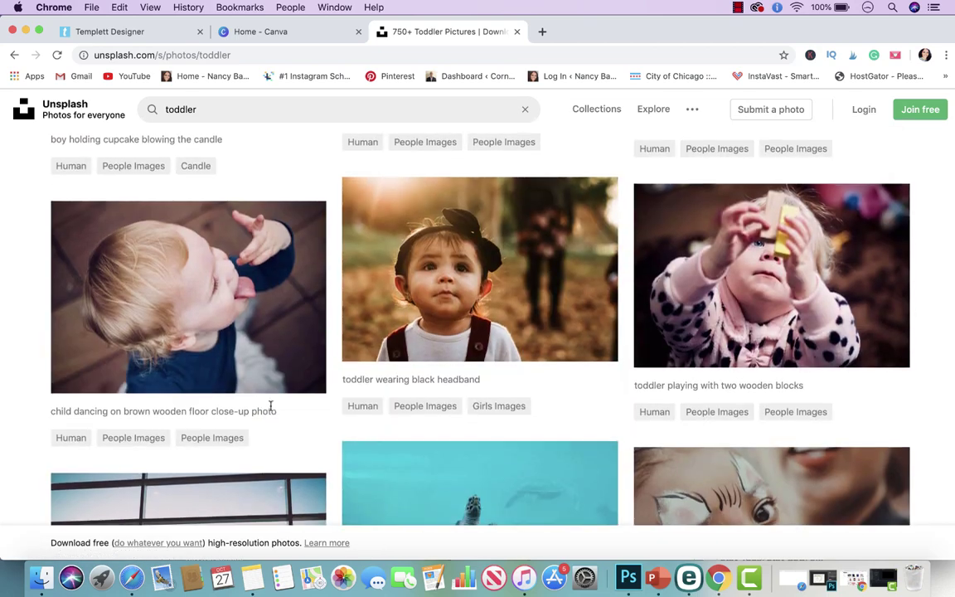
scroll(270, 410, down, 15)
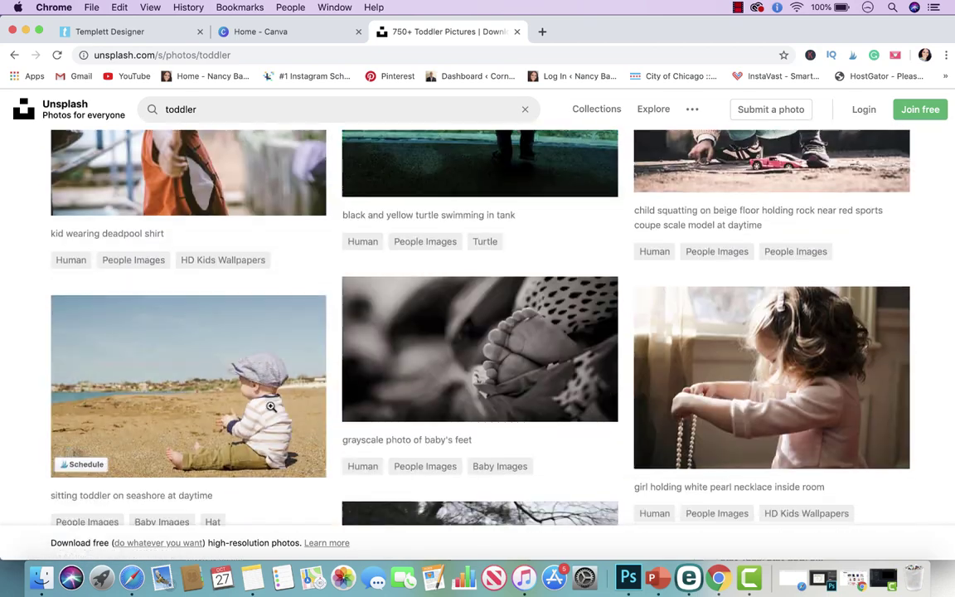
scroll(270, 410, up, 5)
scroll(271, 410, up, 2)
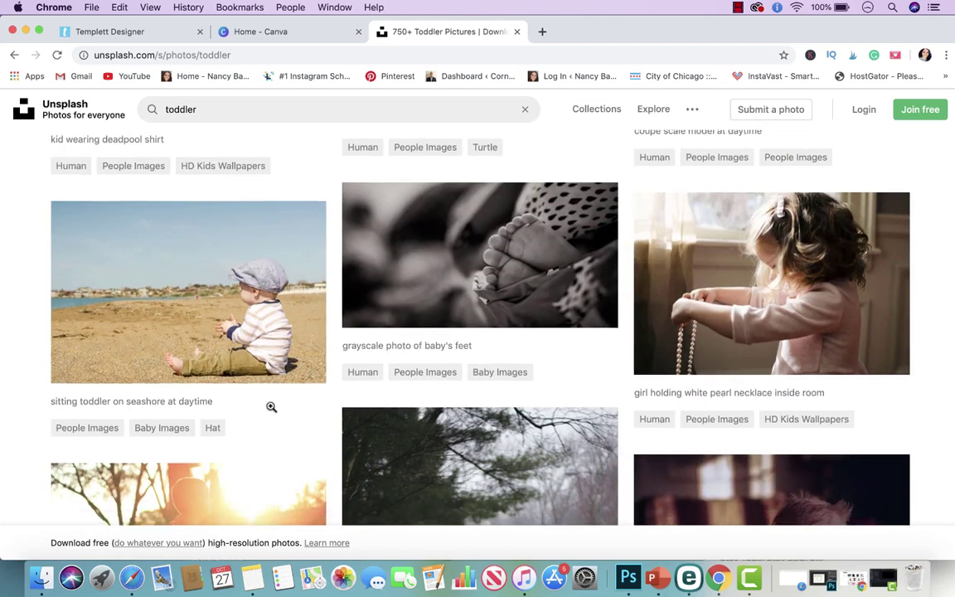
scroll(270, 410, down, 15)
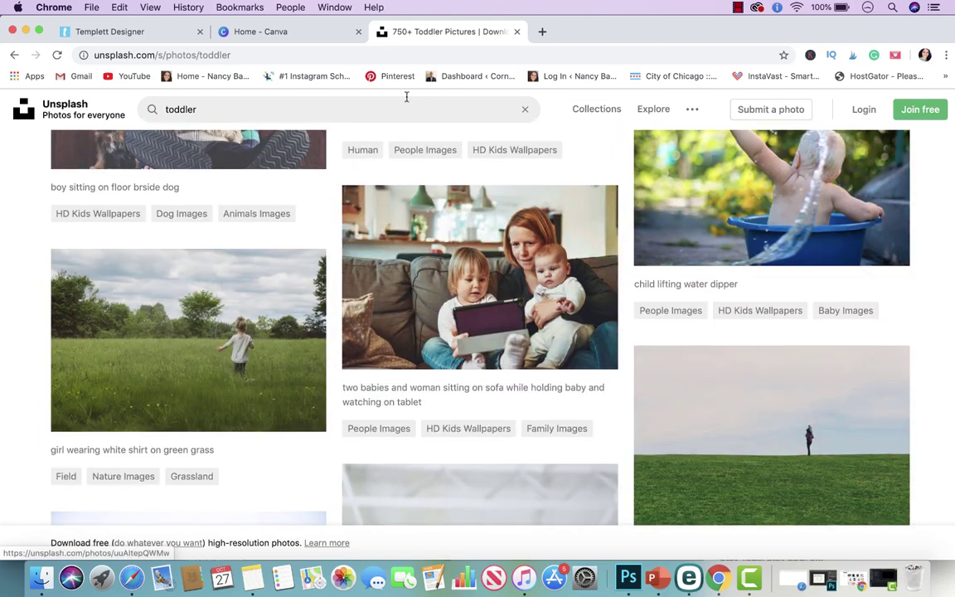
Switch to Canva and create a blank design with custom dimensions of 5 x 7 inches
click(329, 31)
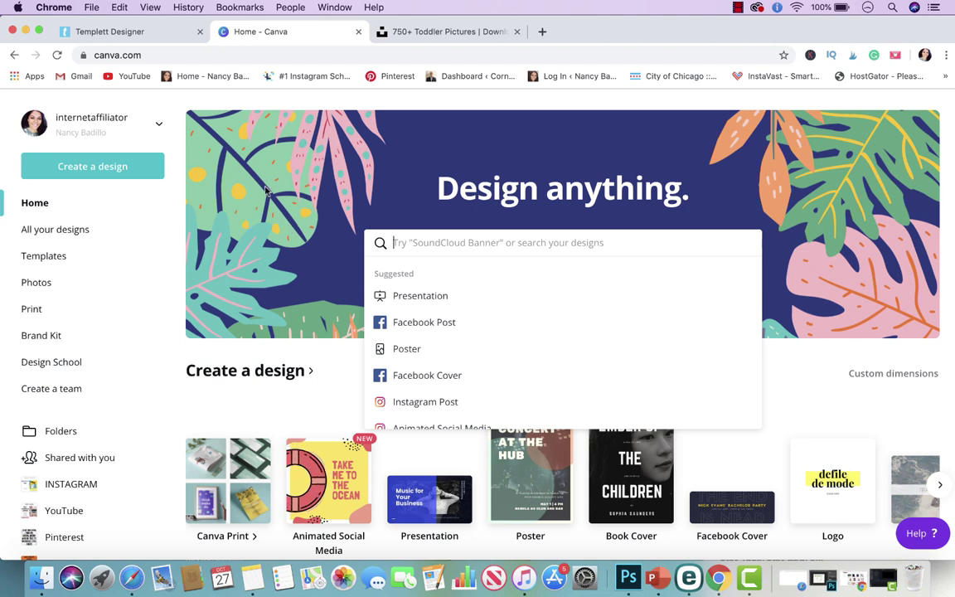
click(146, 174)
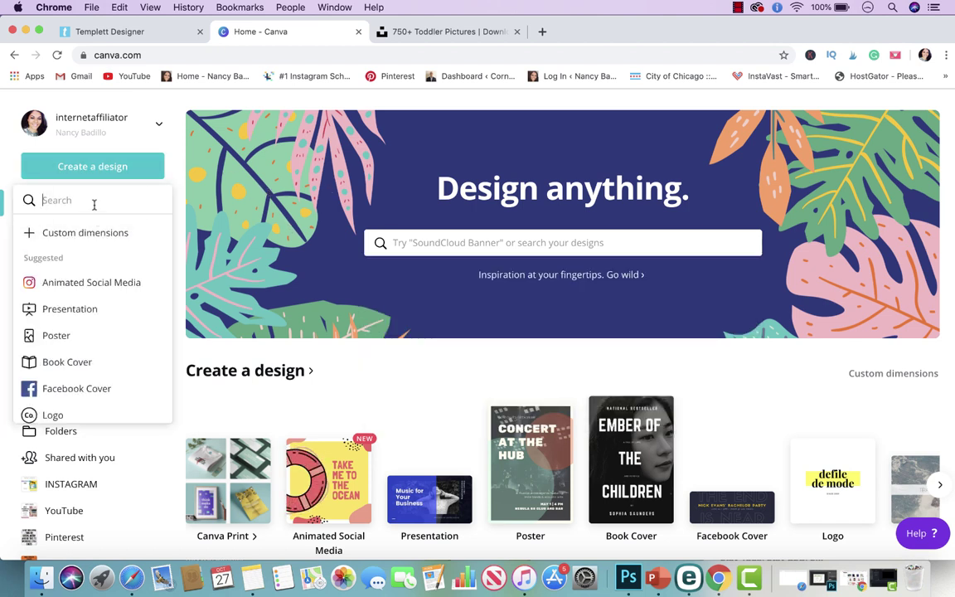
key(Escape)
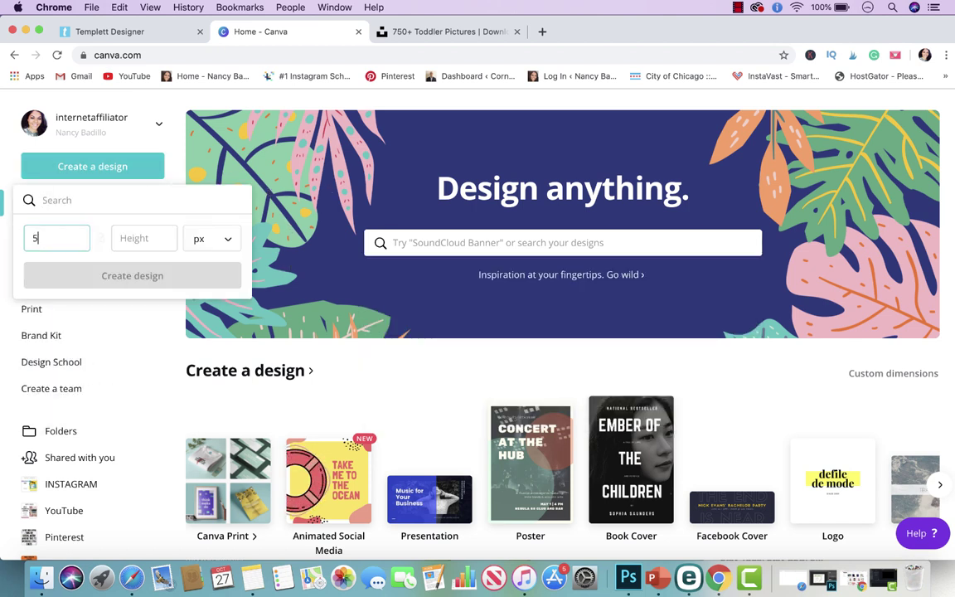
click(144, 238)
text(7)
click(209, 239)
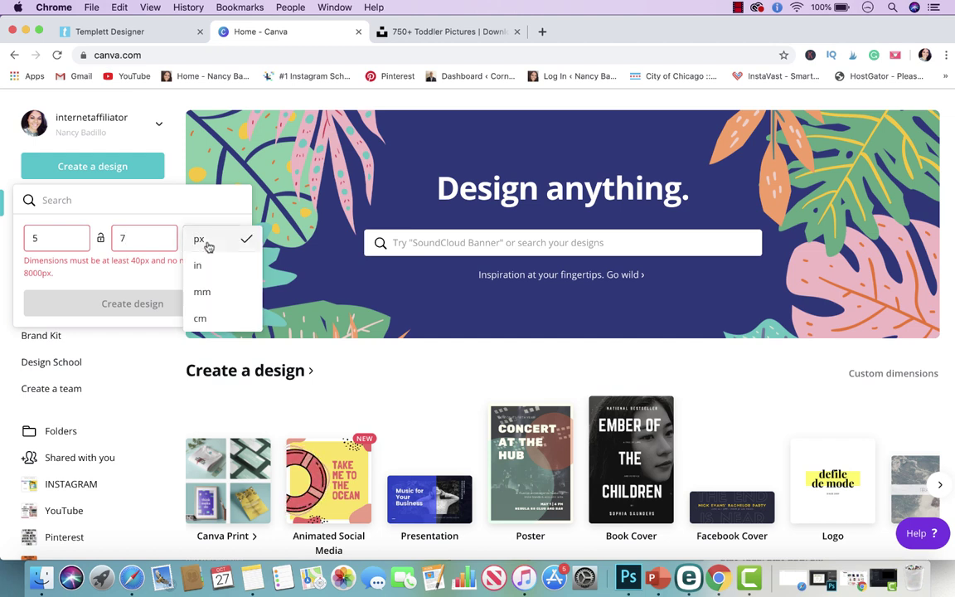
click(202, 265)
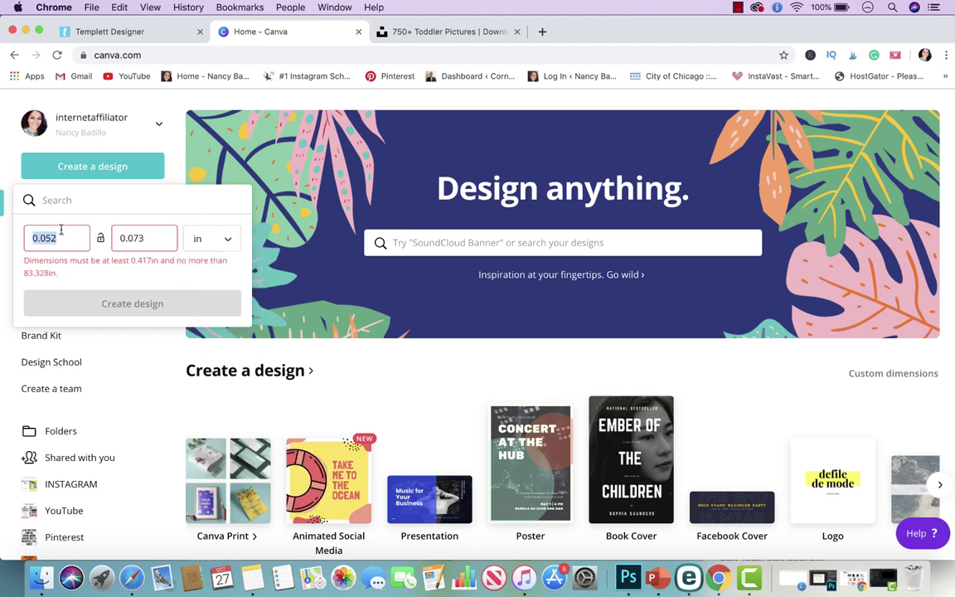
text(7)
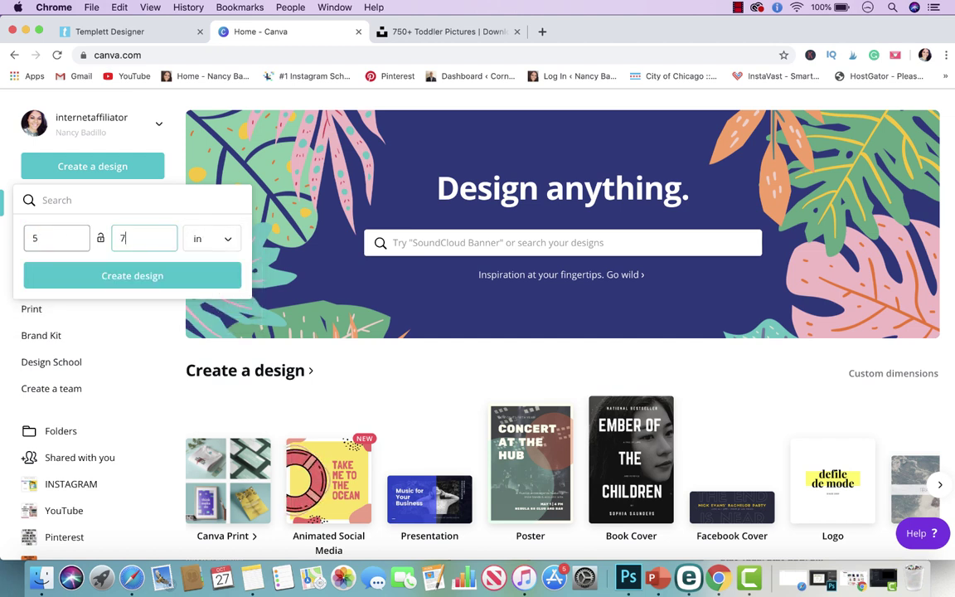
click(74, 275)
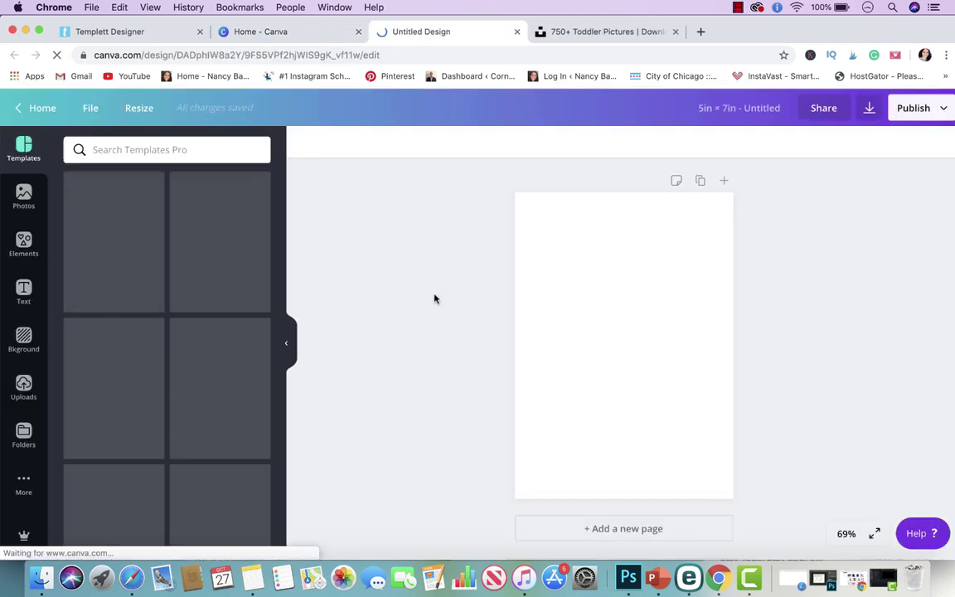
Search Canva's photo library for "toddler" and look through the first results
click(24, 197)
click(96, 150)
text(t)
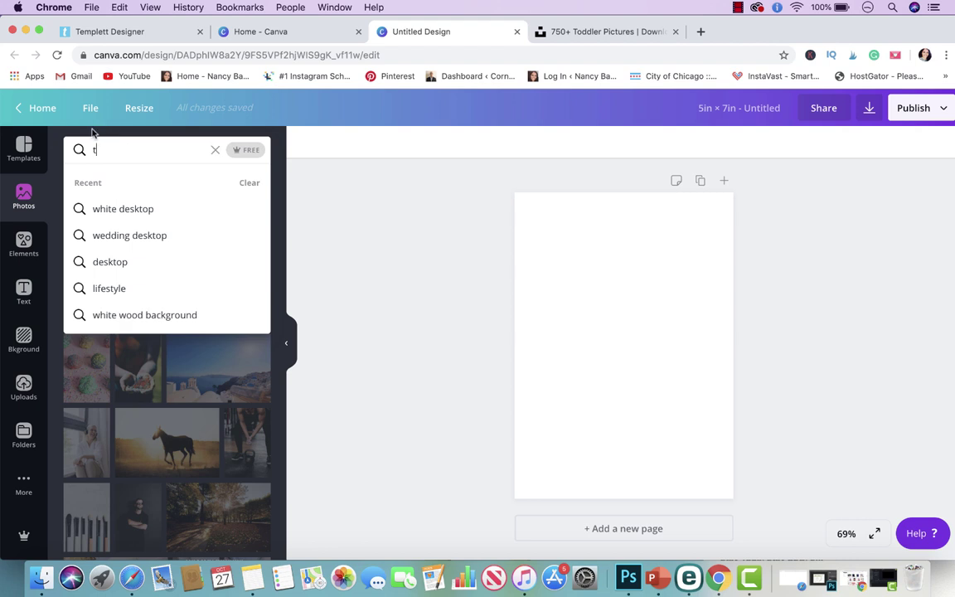
text(oddler)
key(Return)
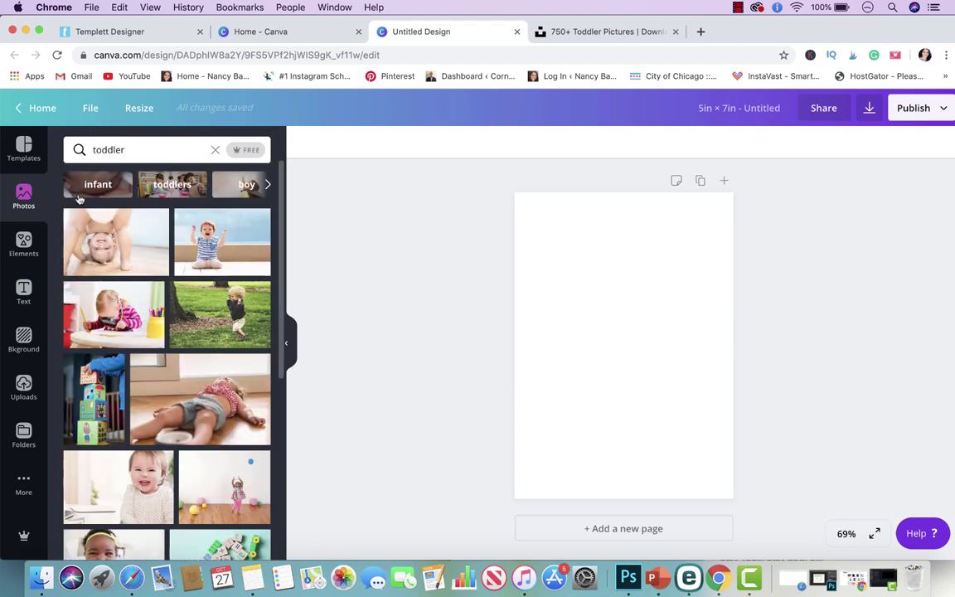
scroll(169, 362, down, 3)
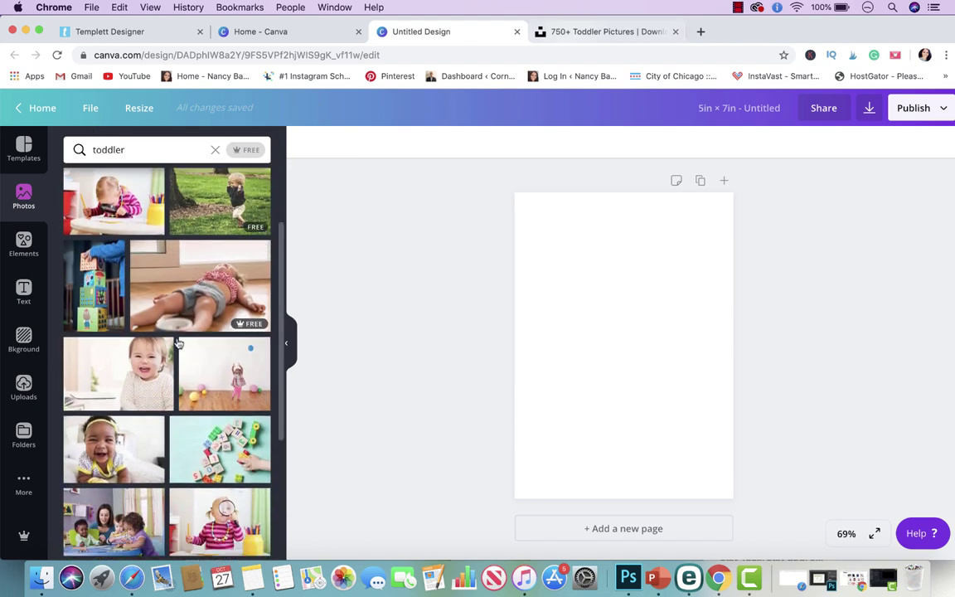
Switch to Unsplash and examine more of its toddler photos to compare them with Canva's selection
click(582, 29)
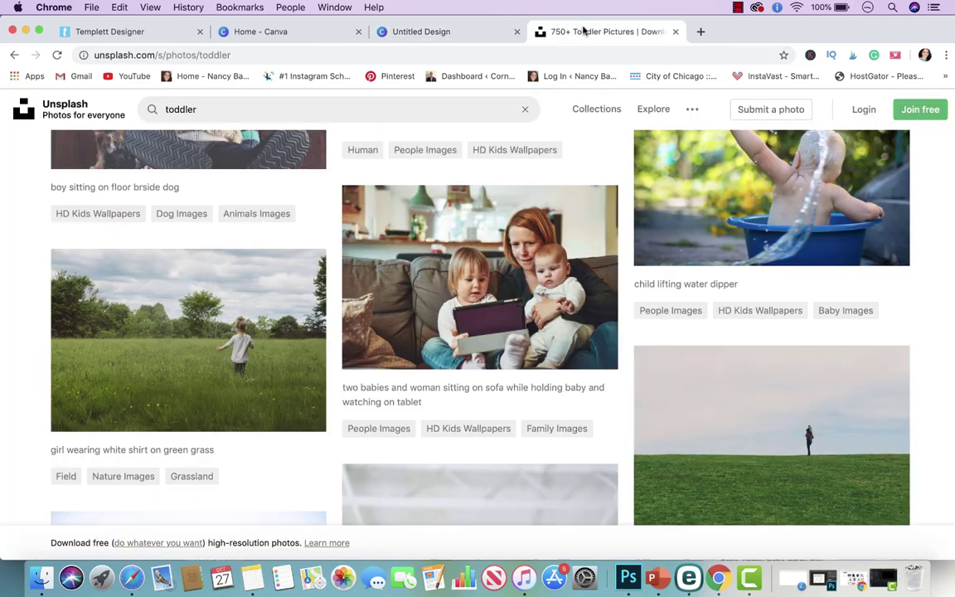
scroll(472, 296, down, 5)
scroll(470, 294, down, 10)
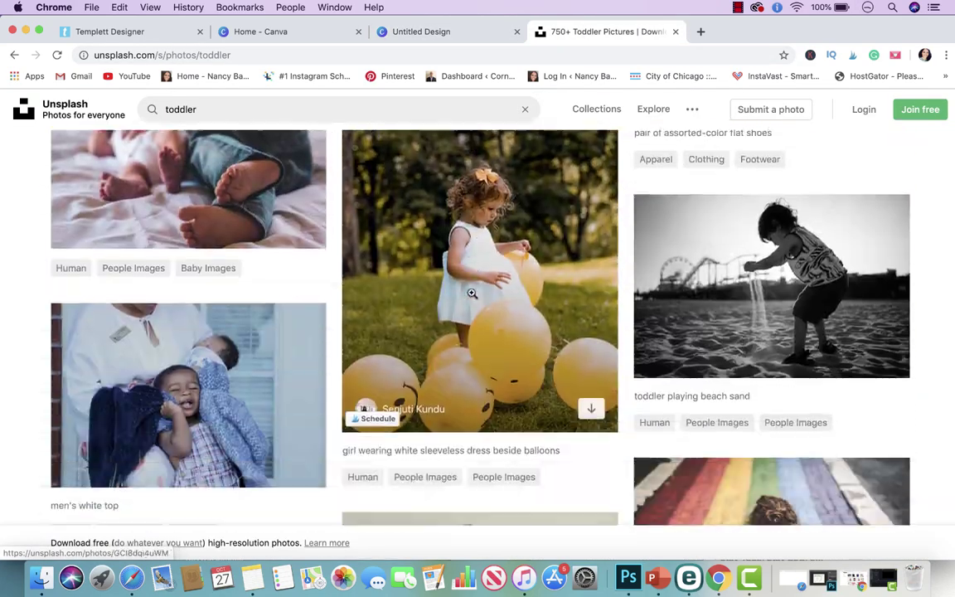
scroll(425, 277, up, 6)
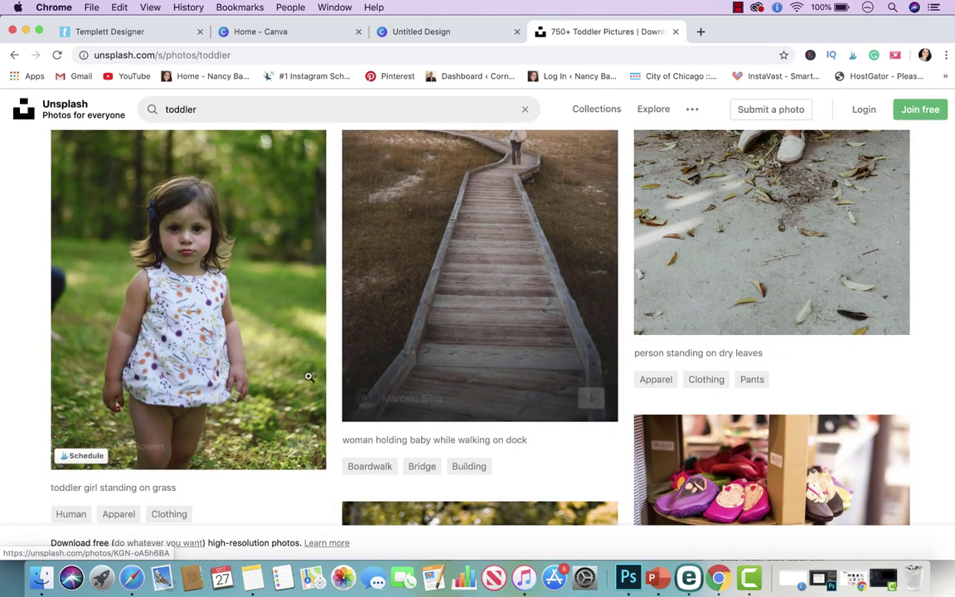
scroll(323, 368, down, 10)
scroll(323, 370, down, 3)
scroll(323, 369, up, 5)
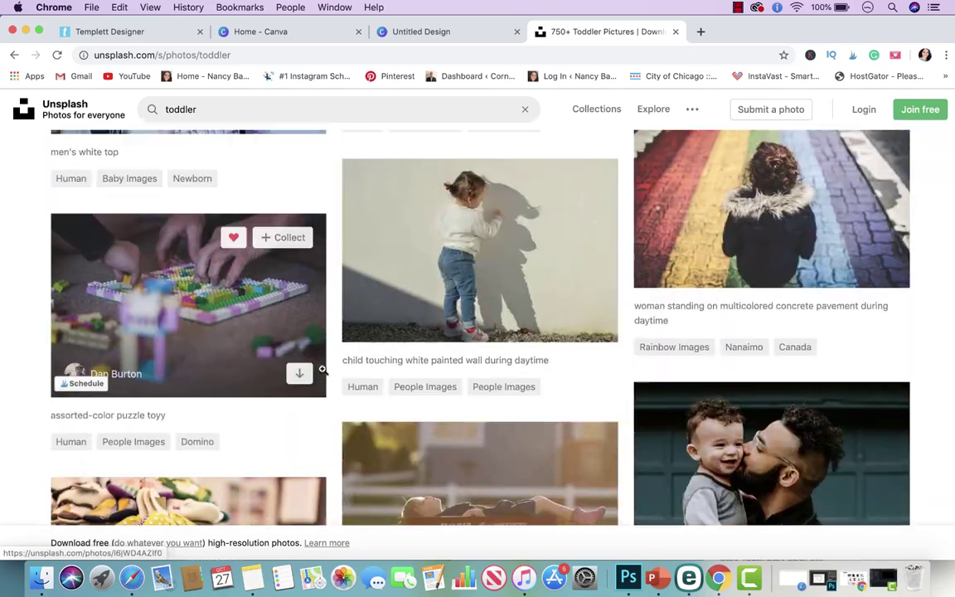
scroll(323, 370, down, 10)
scroll(322, 369, down, 15)
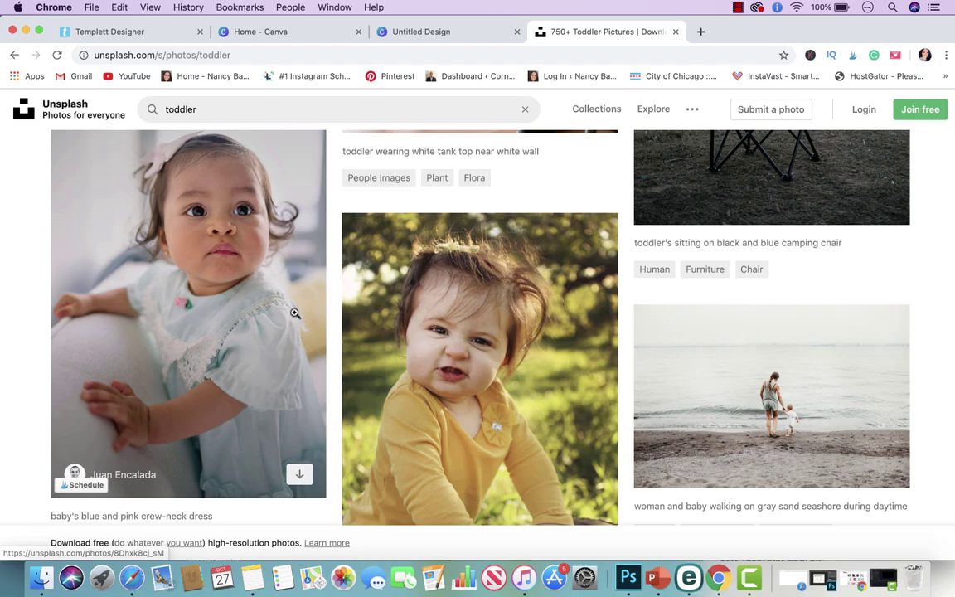
scroll(246, 390, down, 15)
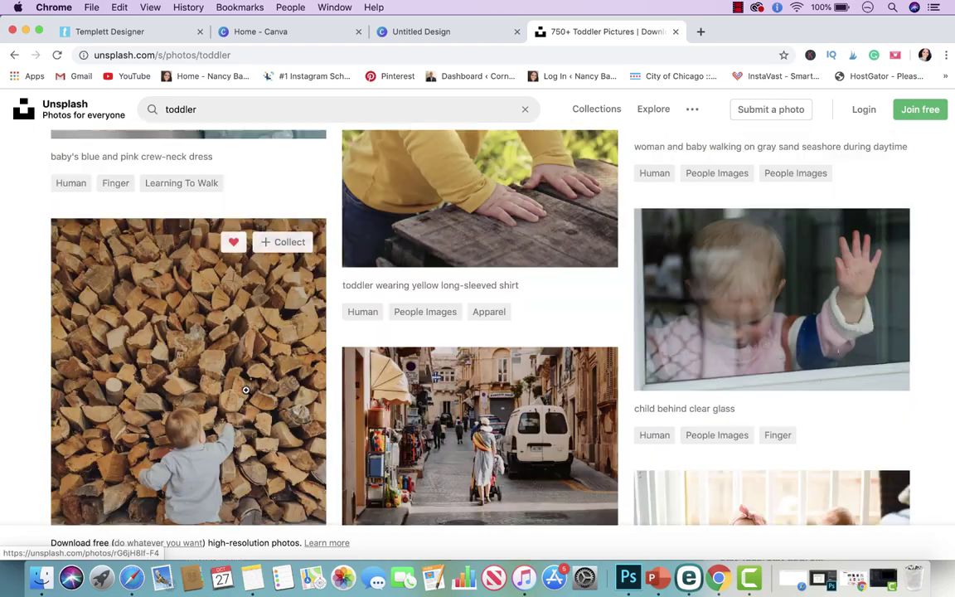
scroll(246, 395, down, 15)
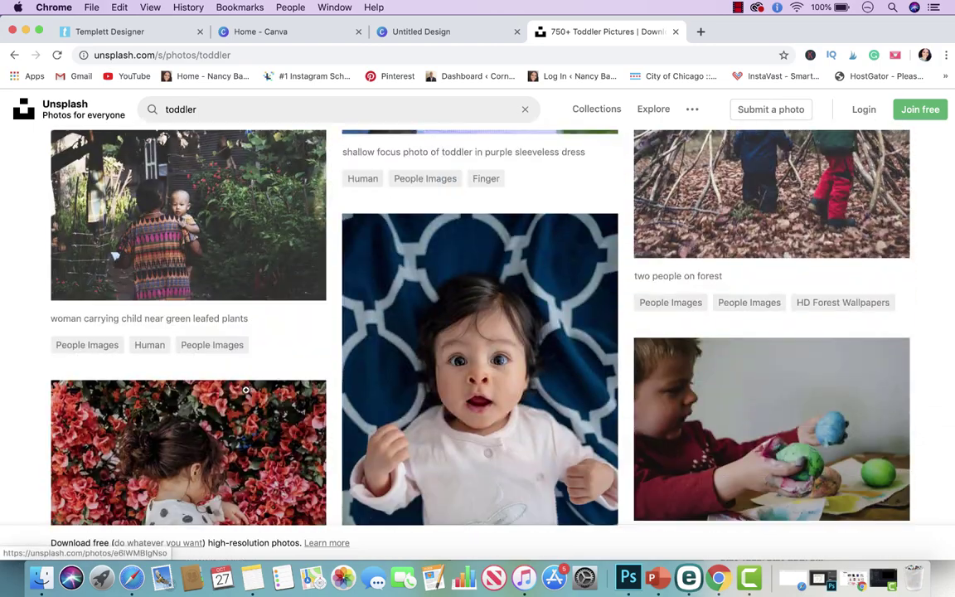
scroll(247, 394, down, 15)
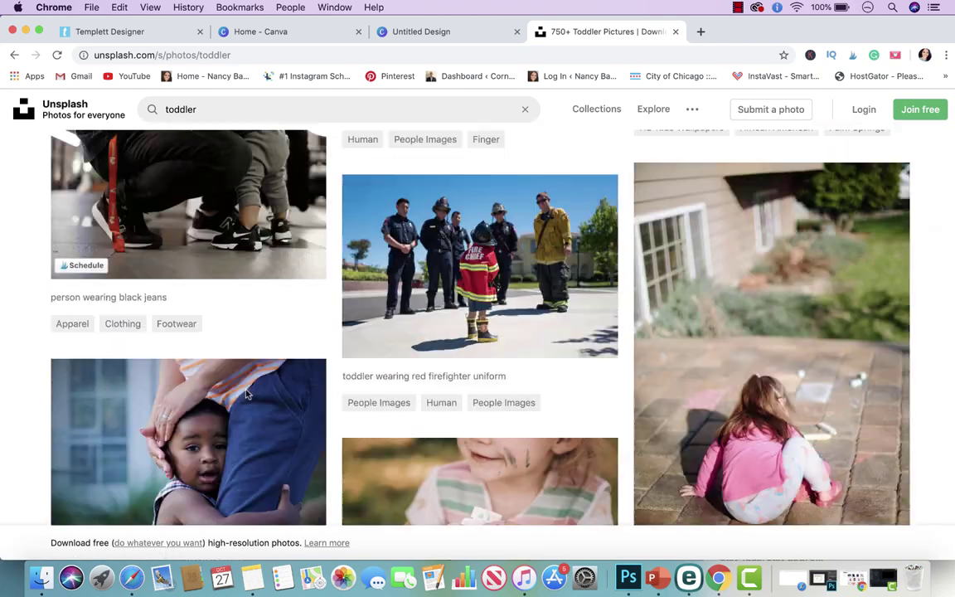
scroll(245, 390, down, 4)
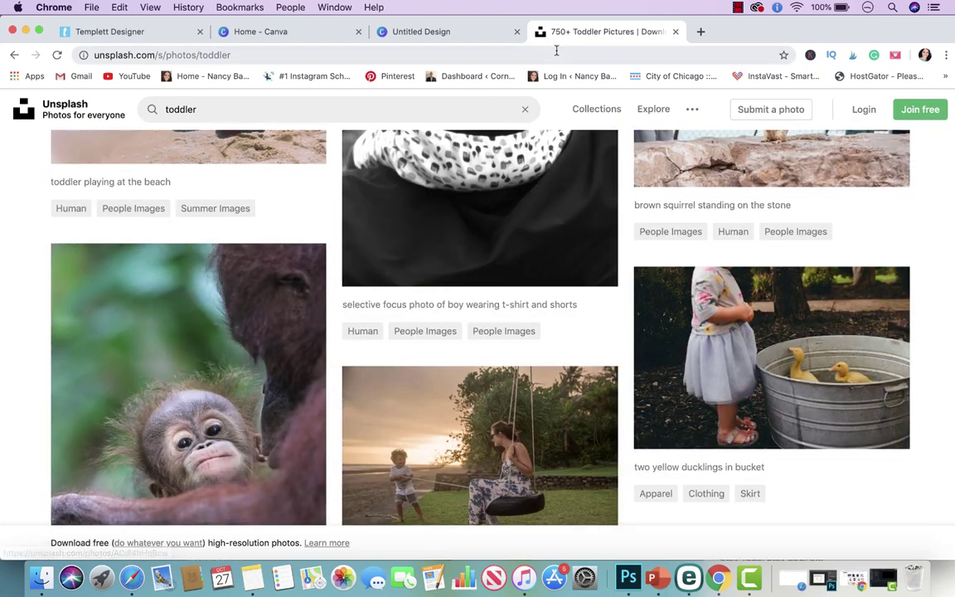
Return to the untitled Canva design and browse further through its toddler photo results
click(473, 35)
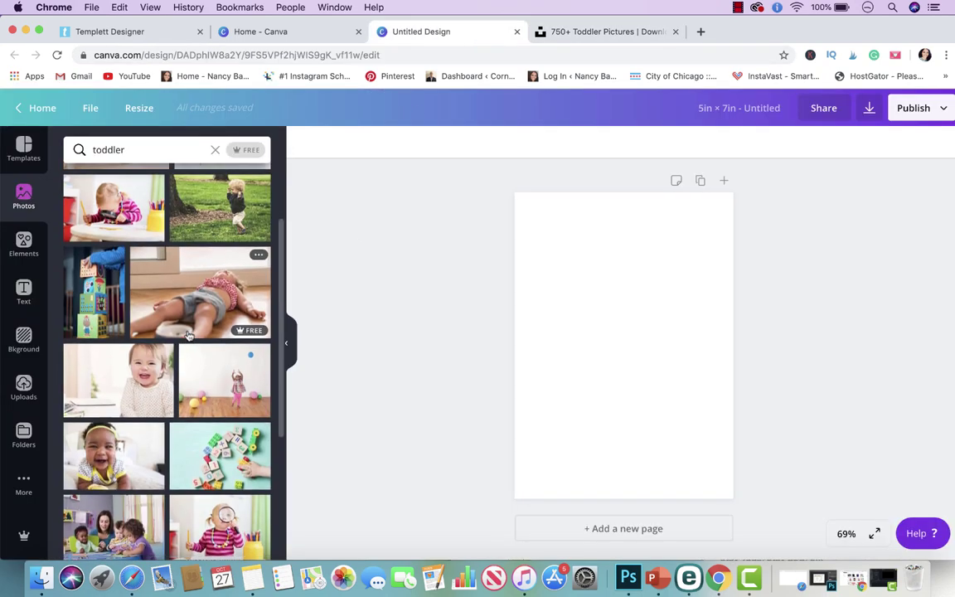
scroll(189, 334, down, 5)
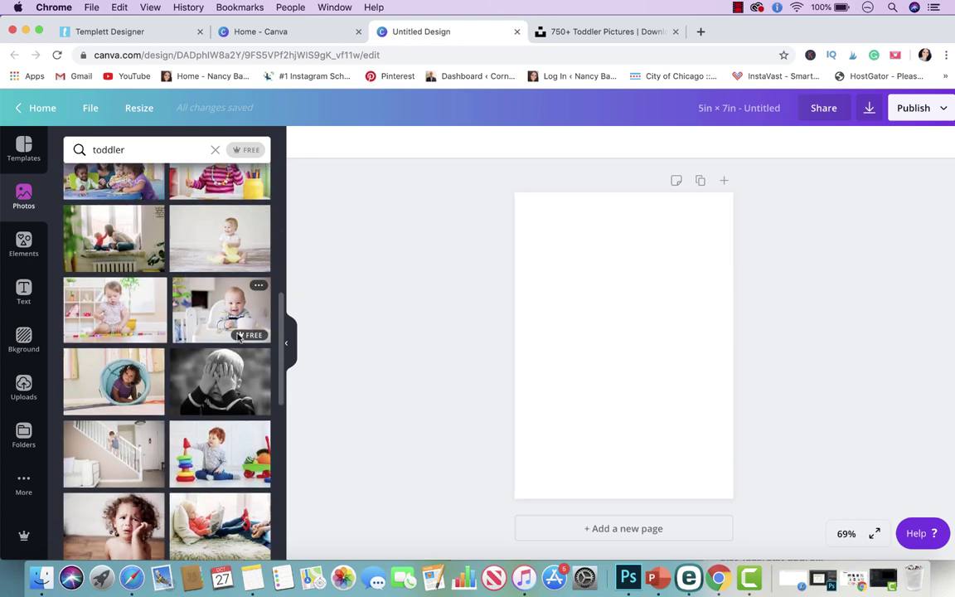
scroll(166, 406, down, 10)
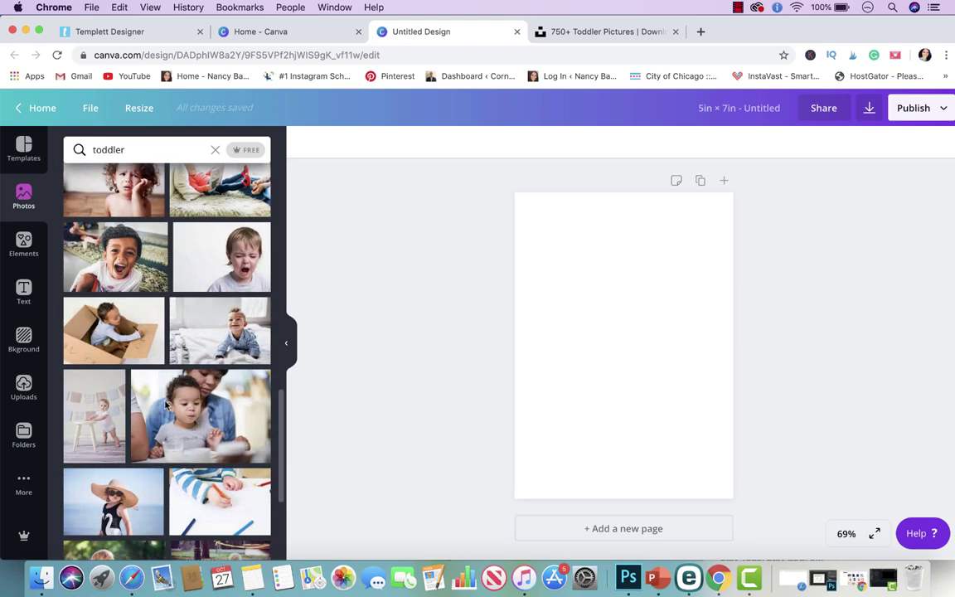
Try the photo of the boy sticking out his tongue on the blank page, and delete it
click(166, 406)
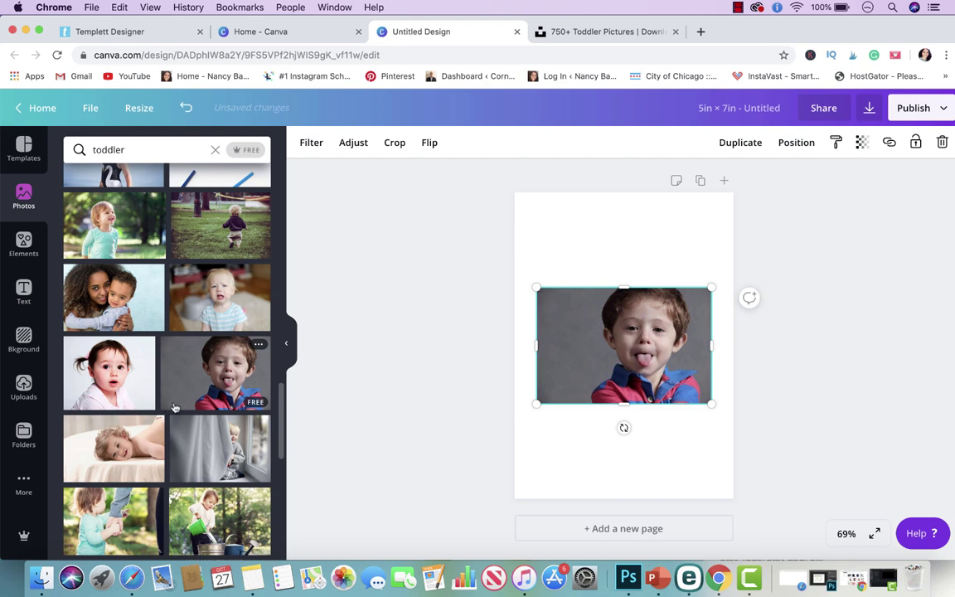
key(Delete)
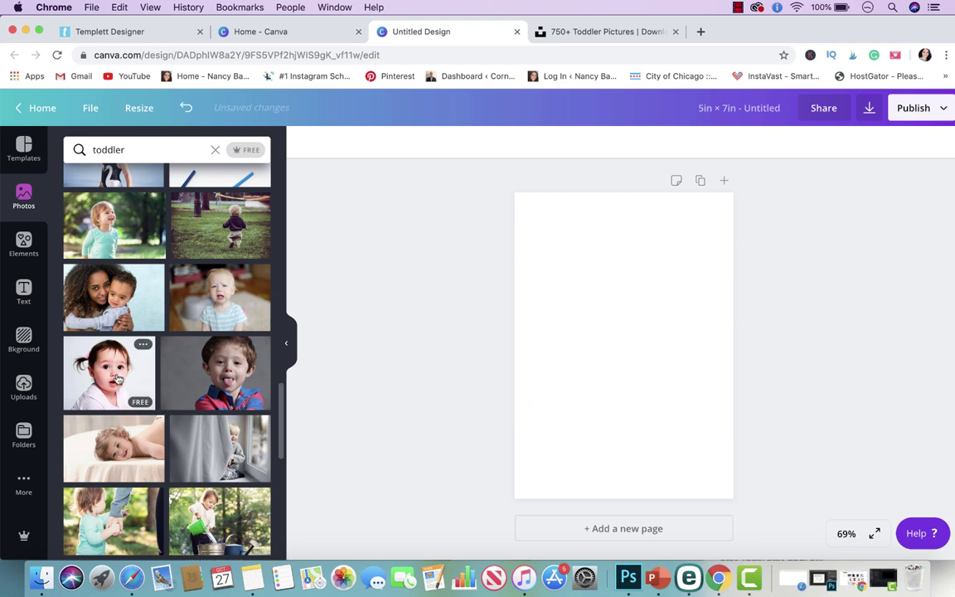
scroll(119, 379, down, 6)
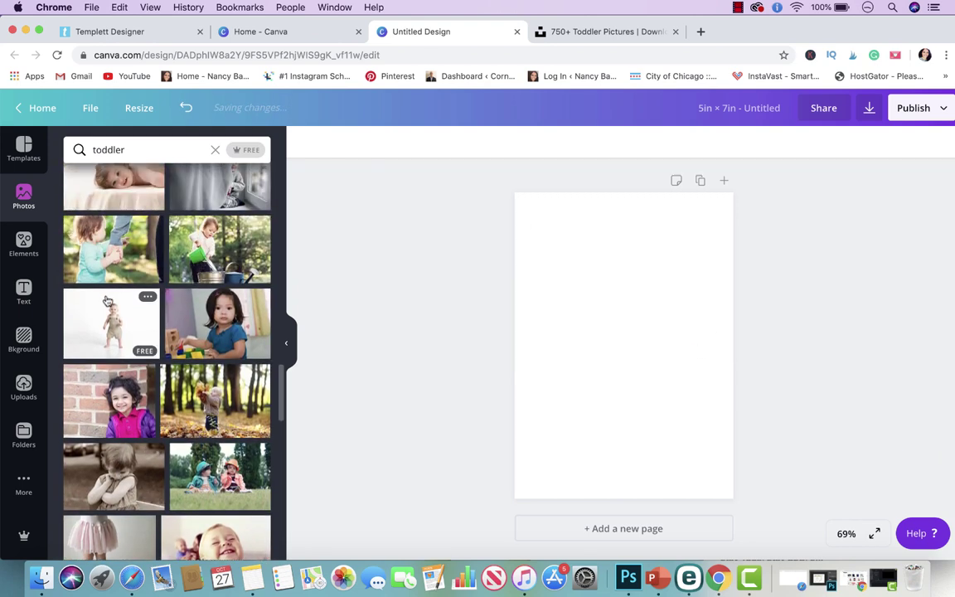
Try the photos of the standing toddler in overalls and the smiling toddler in a white sweater on the page, deleting each one
click(107, 300)
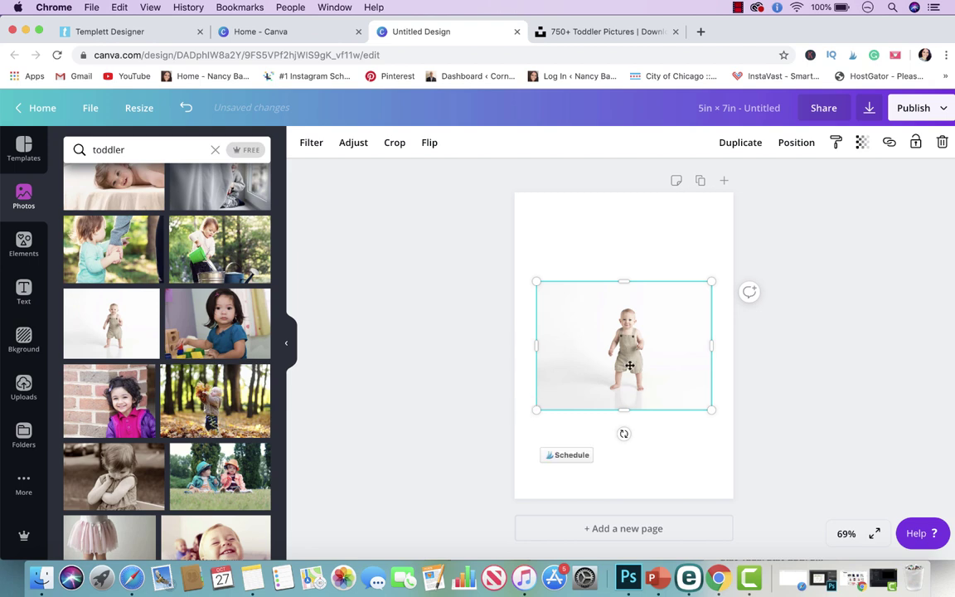
key(Delete)
scroll(257, 410, down, 7)
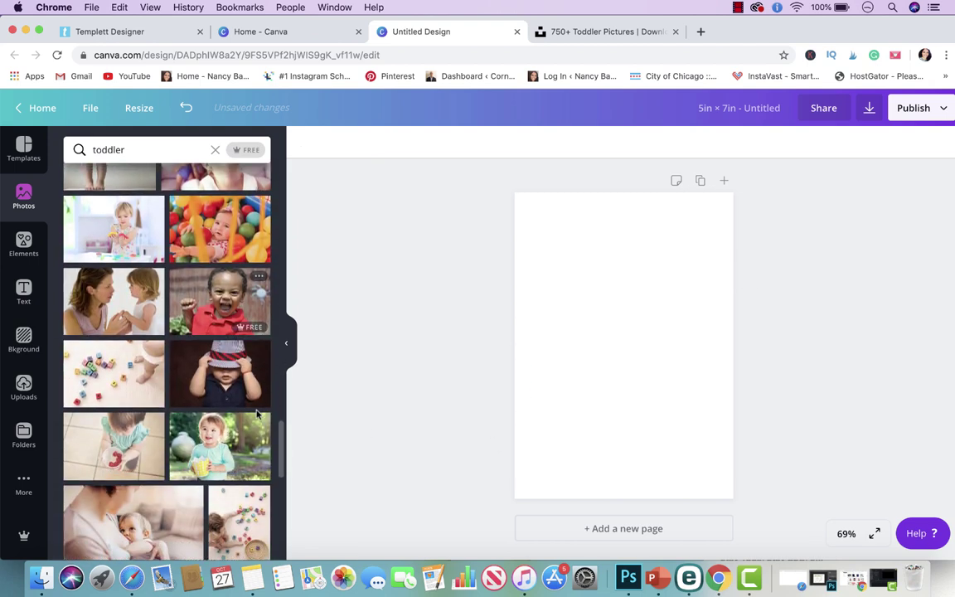
scroll(257, 412, down, 10)
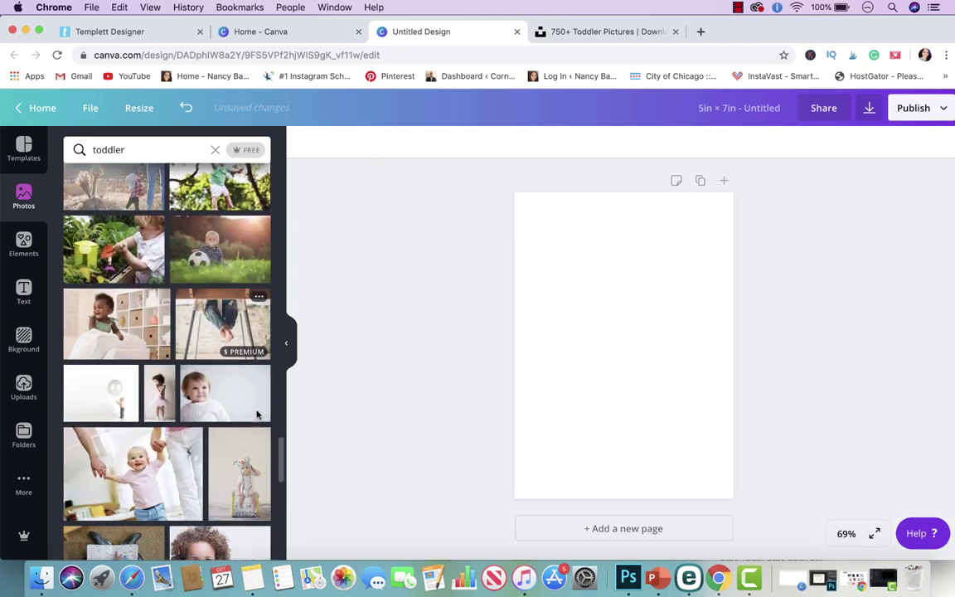
click(229, 402)
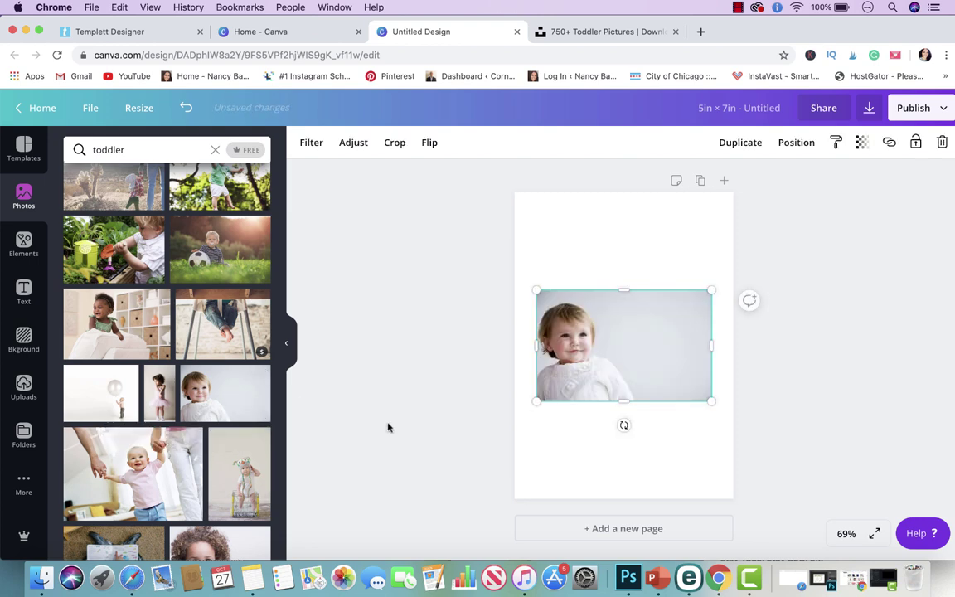
key(Delete)
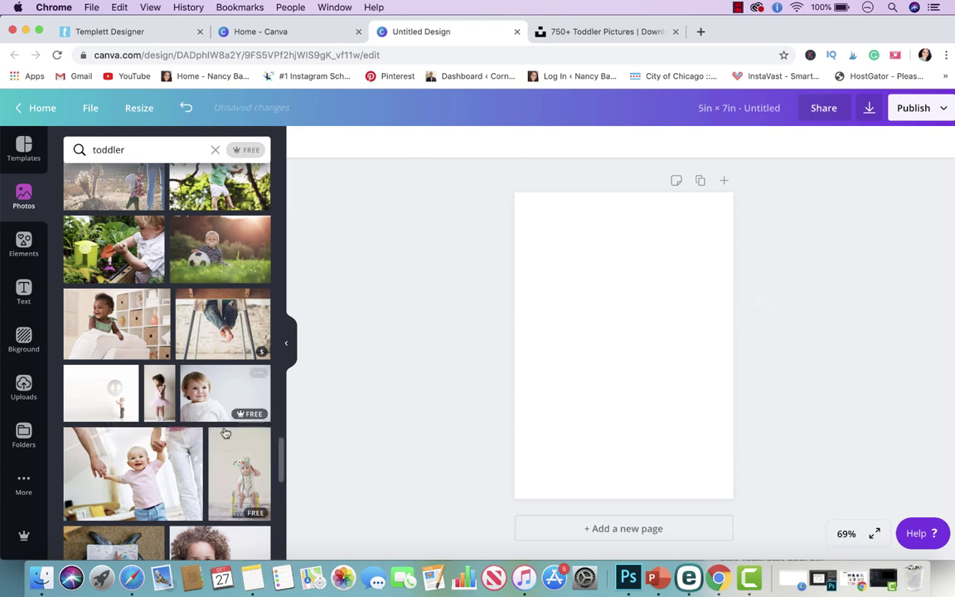
Place the photo of the girl with the teddy bear on the page and enlarge it to fill the portrait format
scroll(225, 432, down, 5)
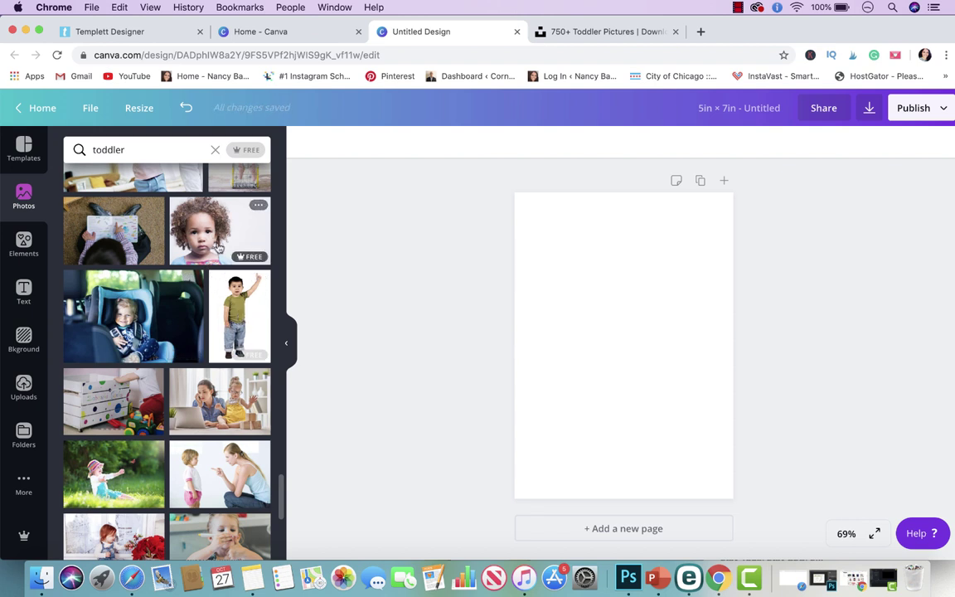
scroll(218, 247, down, 5)
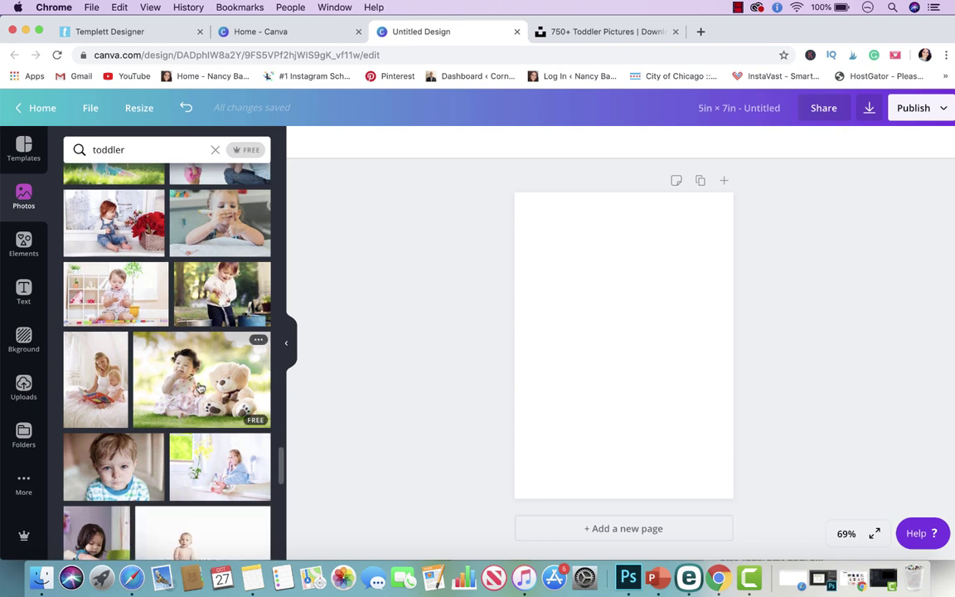
click(199, 388)
drag(639, 380, 618, 287)
drag(689, 315, 909, 590)
click(777, 530)
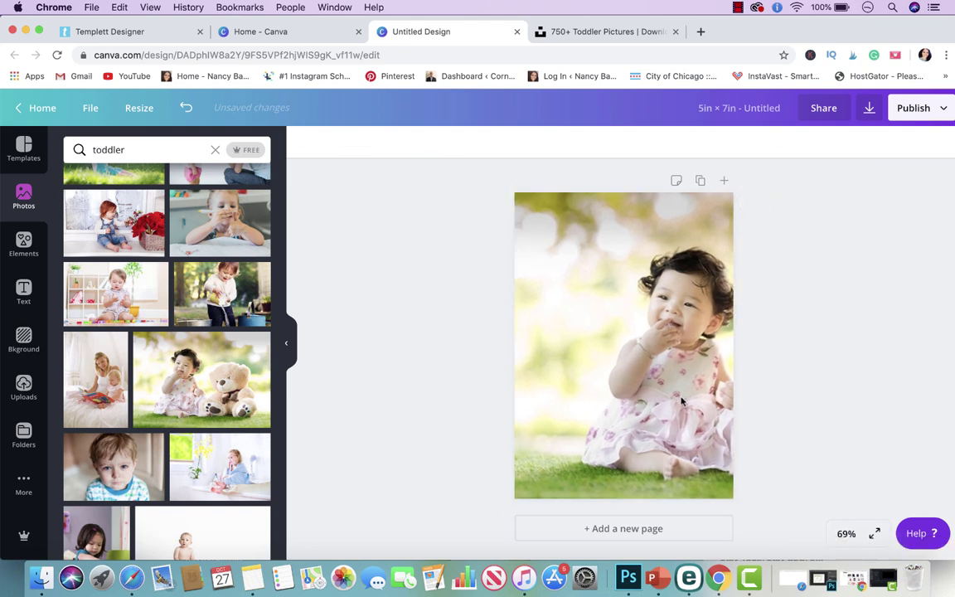
Reposition the girl's photo within its crop so that both she and part of the teddy bear fit on the page
double_click(655, 381)
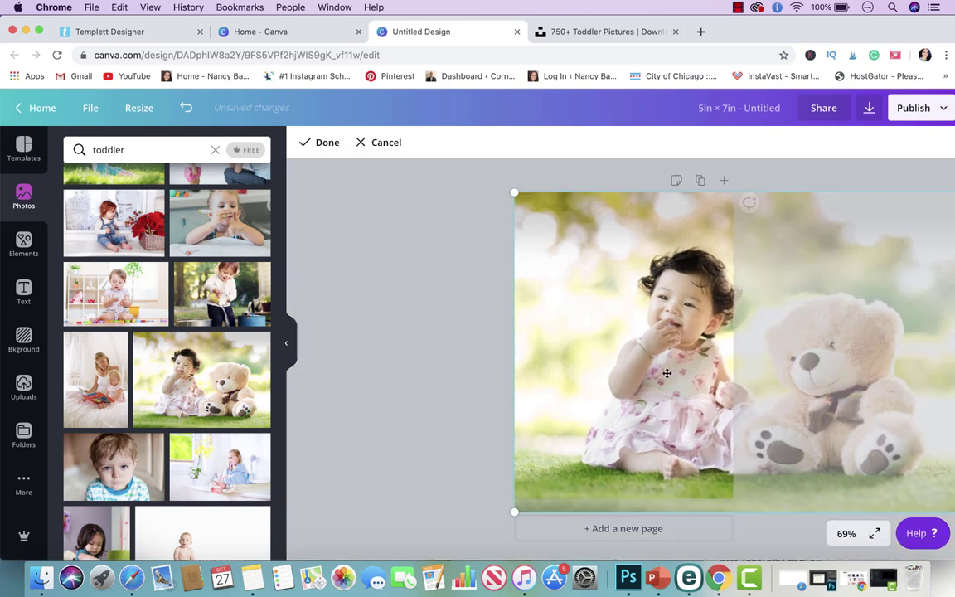
drag(595, 338, 569, 373)
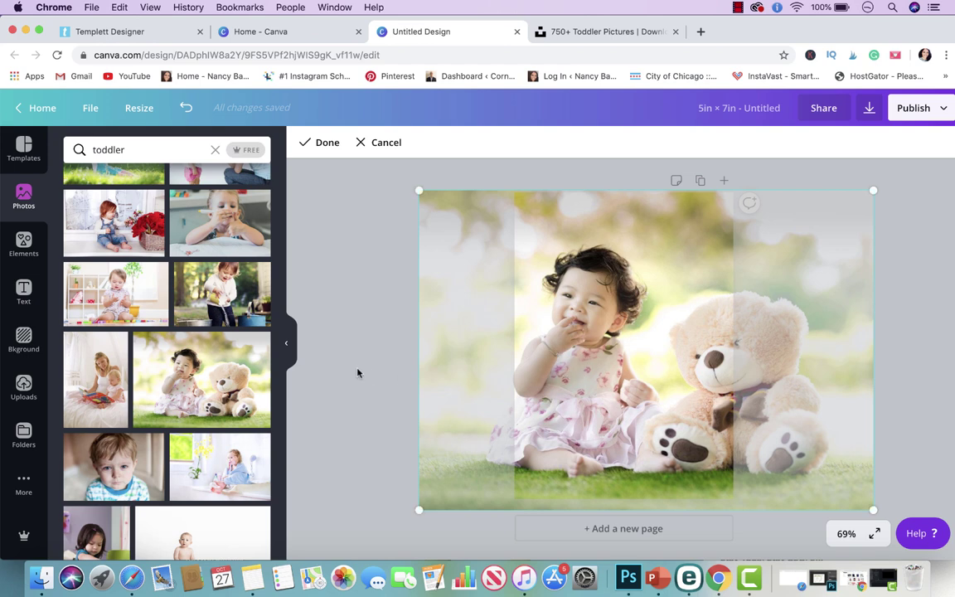
click(358, 373)
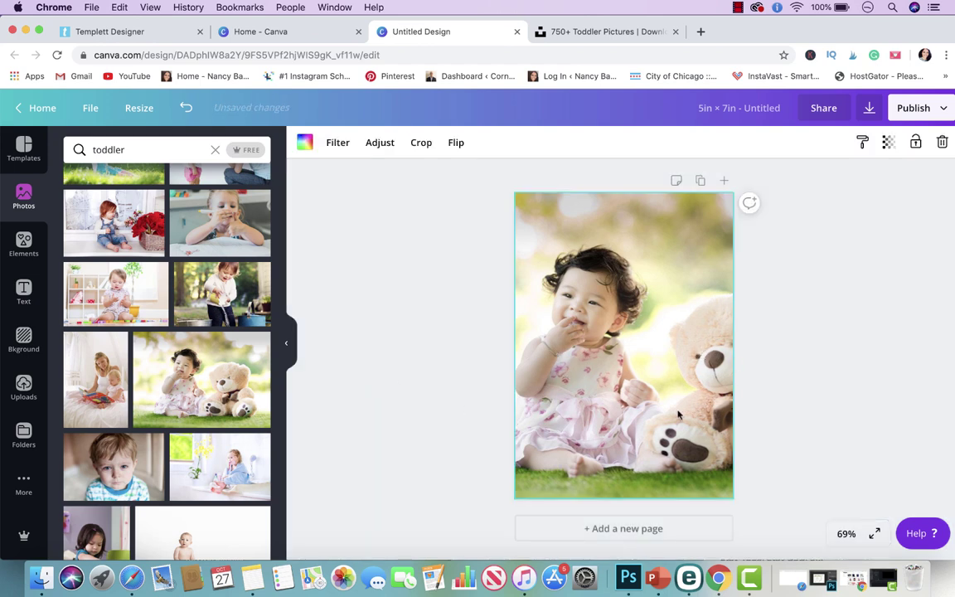
Try the photo of the baby sitting on the knitted pouf, and delete both it and the girl's photo from the page
scroll(159, 417, down, 5)
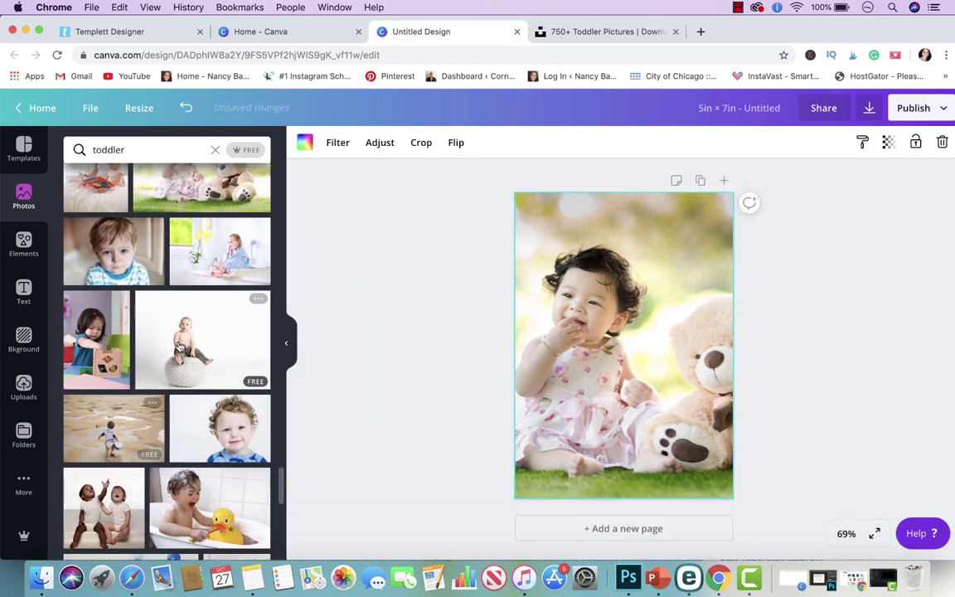
click(191, 344)
key(Delete)
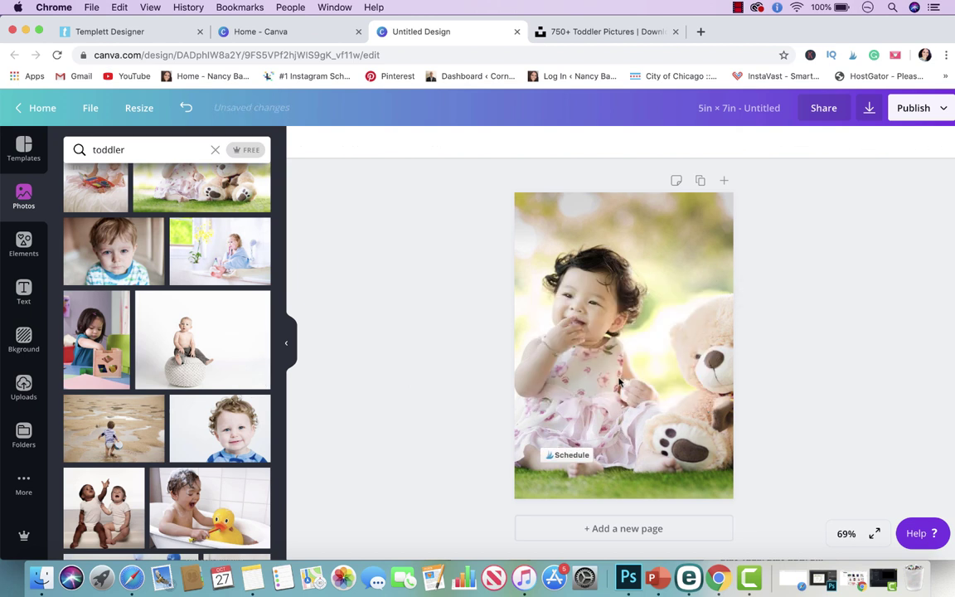
click(548, 320)
key(Delete)
Place the photo of the curly-haired toddler in the blue top on the page and enlarge it so his face fills the page
click(212, 437)
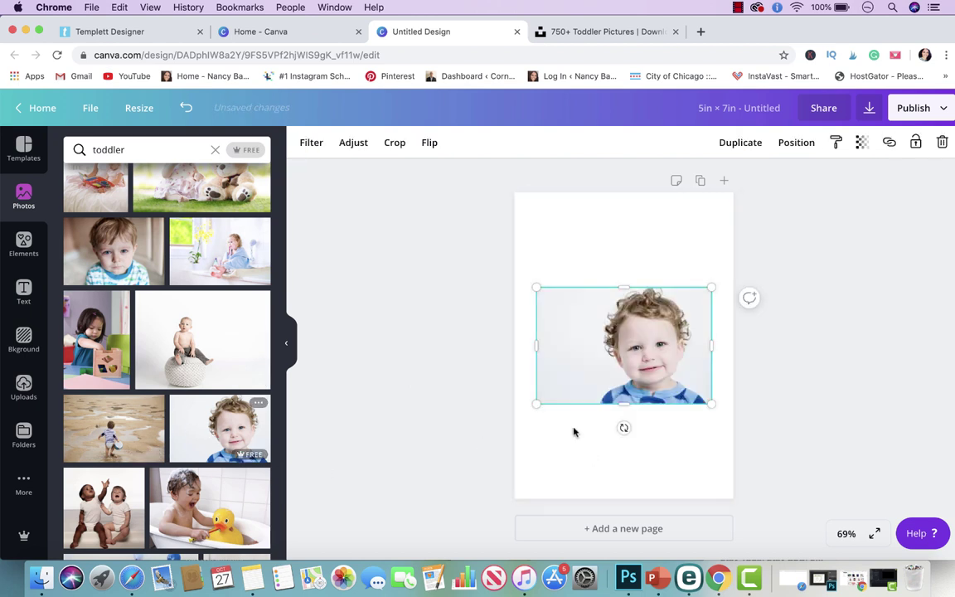
drag(663, 396, 557, 281)
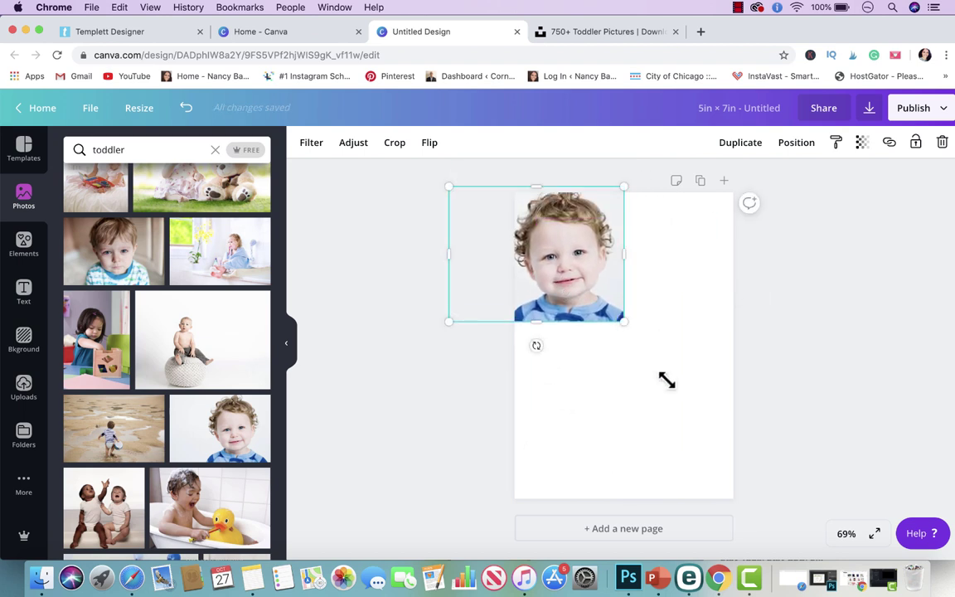
drag(666, 379, 844, 537)
drag(643, 433, 548, 426)
click(840, 374)
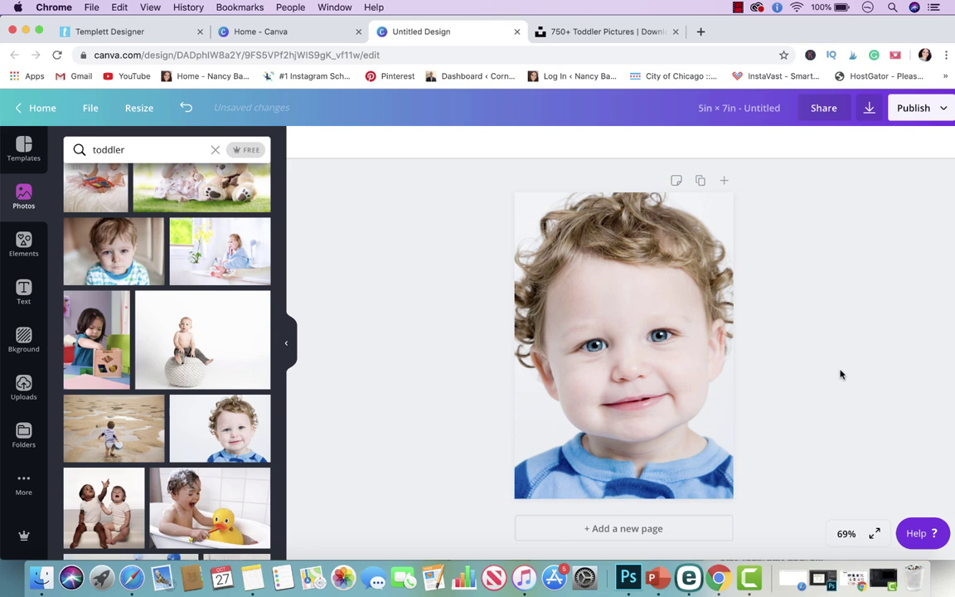
Look further through the toddler photo results for more suitable pictures
scroll(214, 439, down, 20)
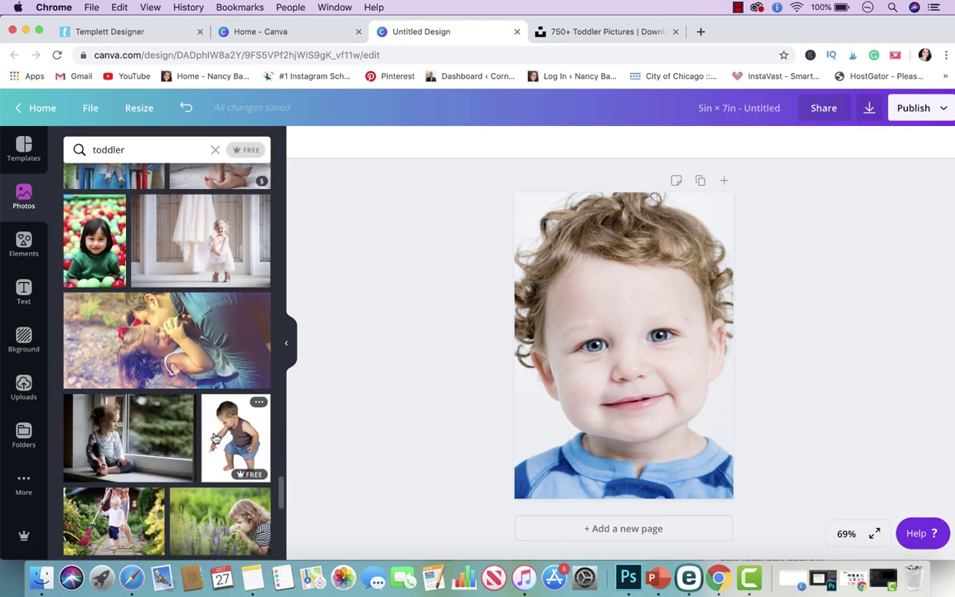
scroll(214, 439, down, 5)
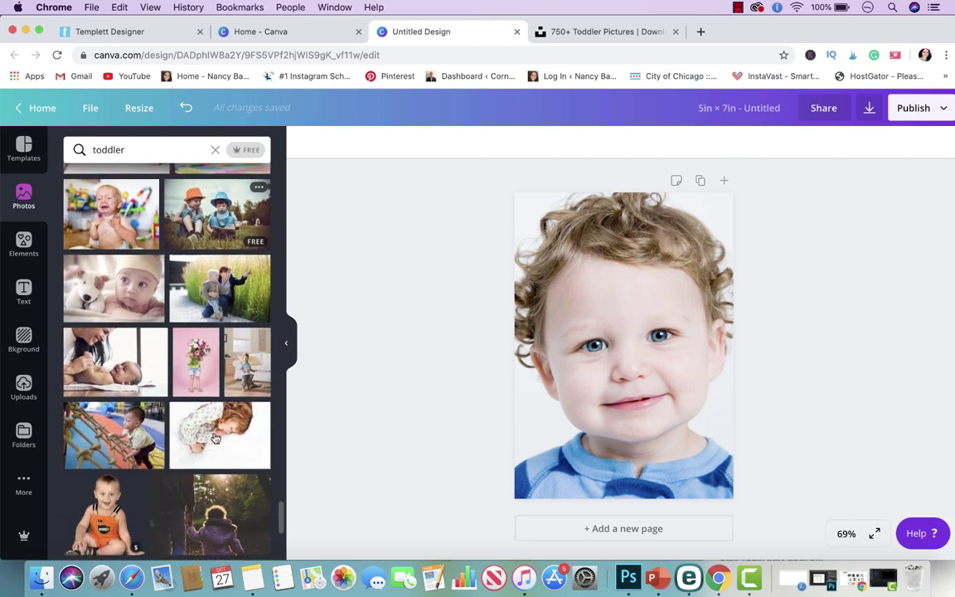